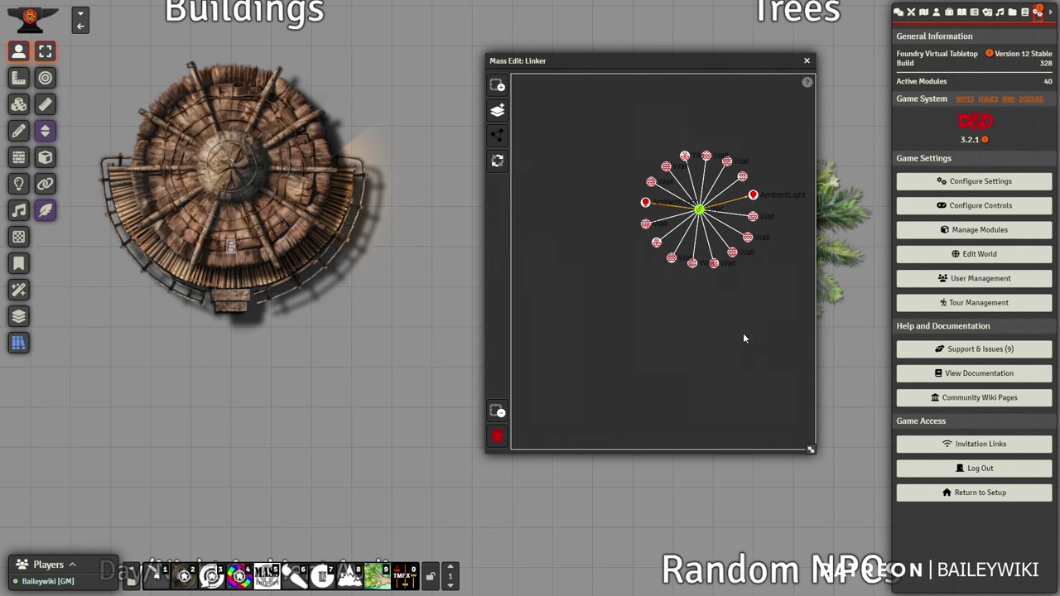
# Examine the building's link group in the Linker, focusing on the links to its ambient lights.
pyautogui.scroll(5, 699, 237)
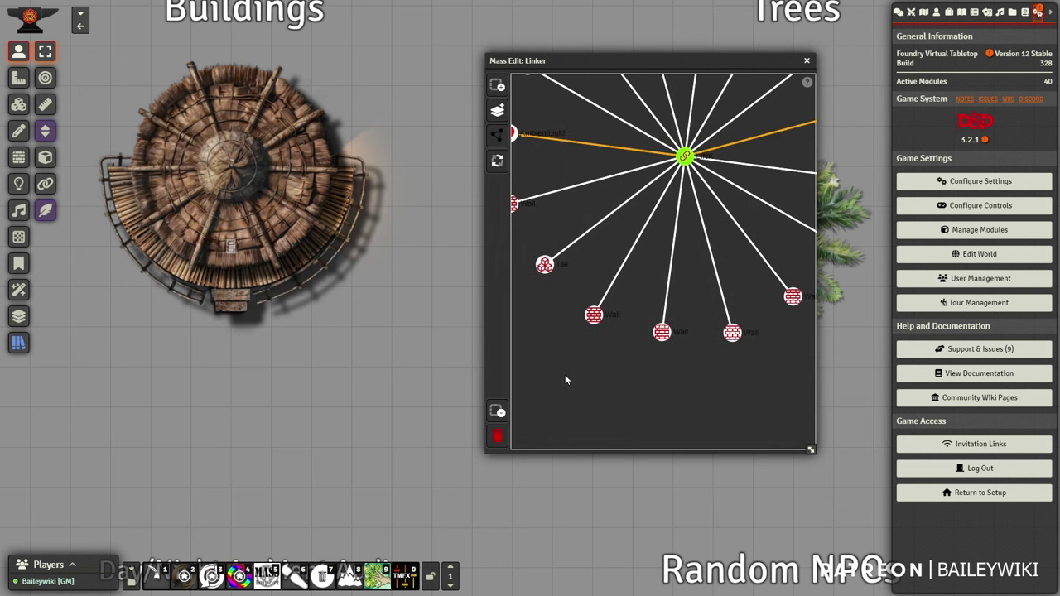
pyautogui.scroll(3, 705, 257)
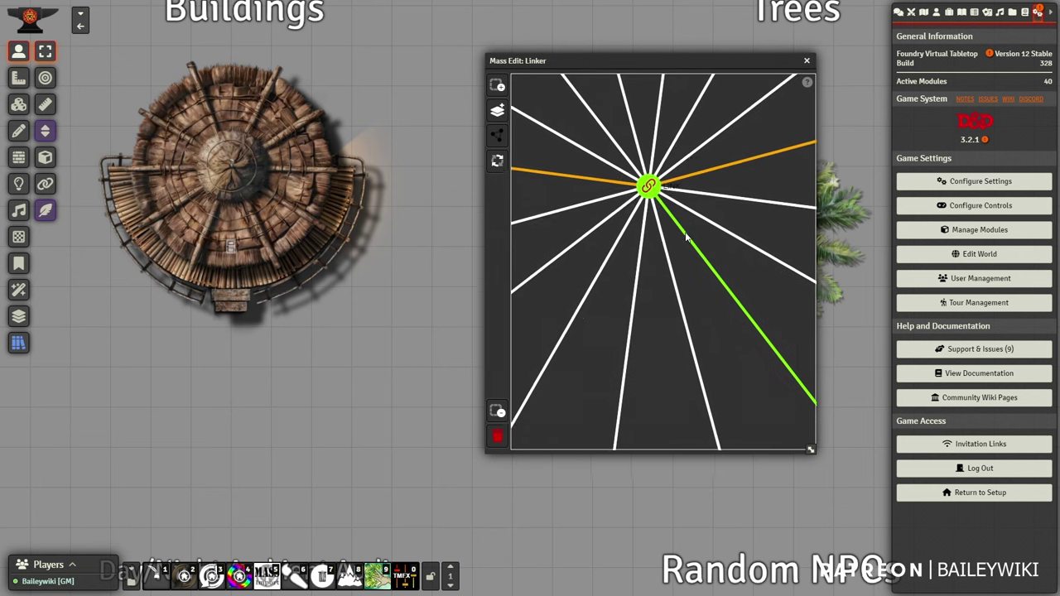
pyautogui.click(498, 164)
pyautogui.moveTo(552, 144); pyautogui.dragTo(631, 226)
pyautogui.click(497, 114)
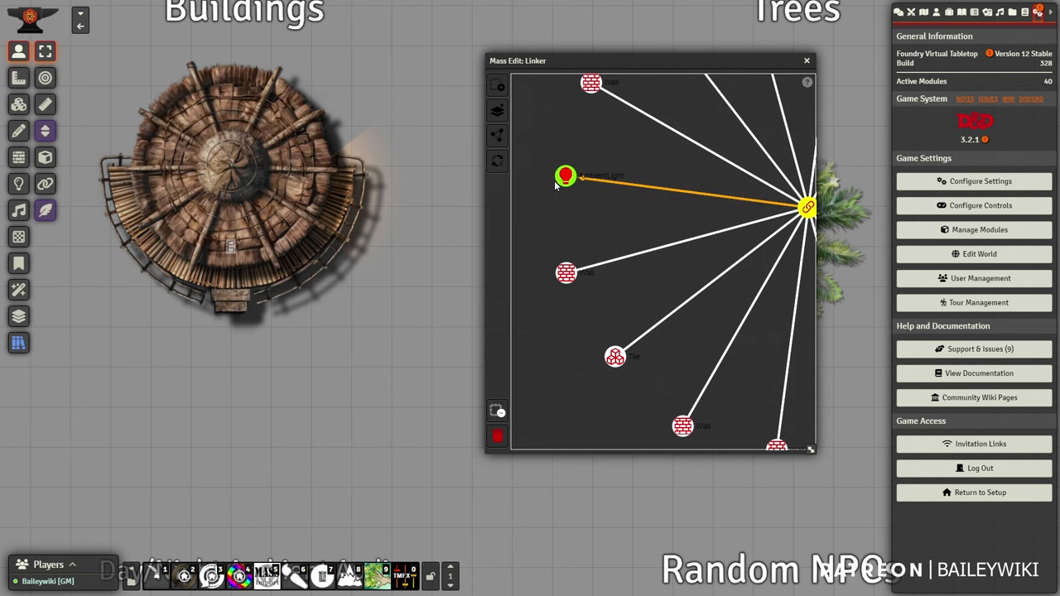
# Copy the building's lit ambient light and paste it onto the empty floor below the building.
pyautogui.click(19, 183)
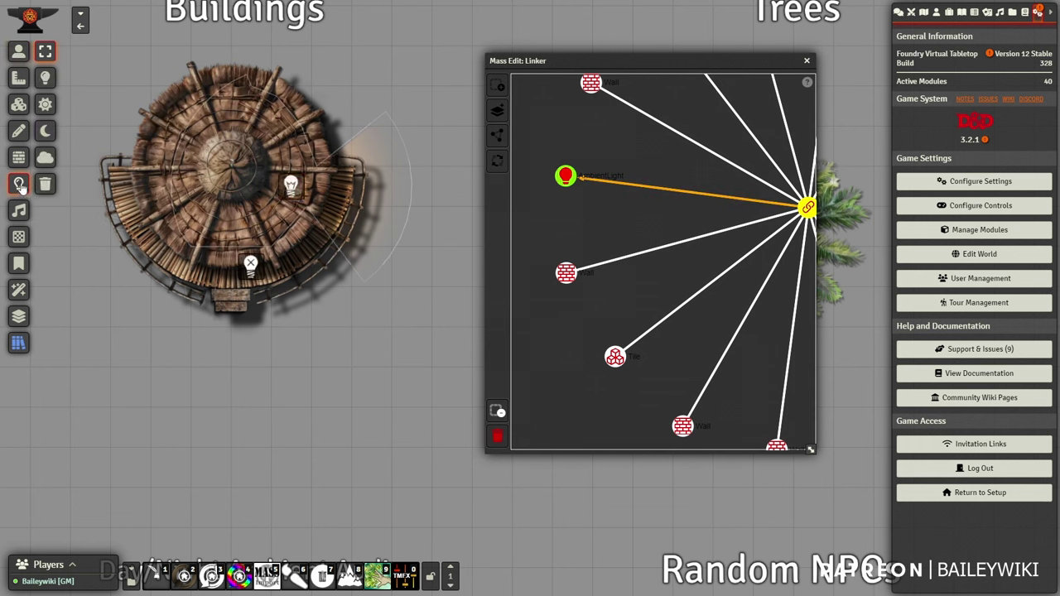
pyautogui.click(290, 186)
pyautogui.hotkey('ctrl', 'c')
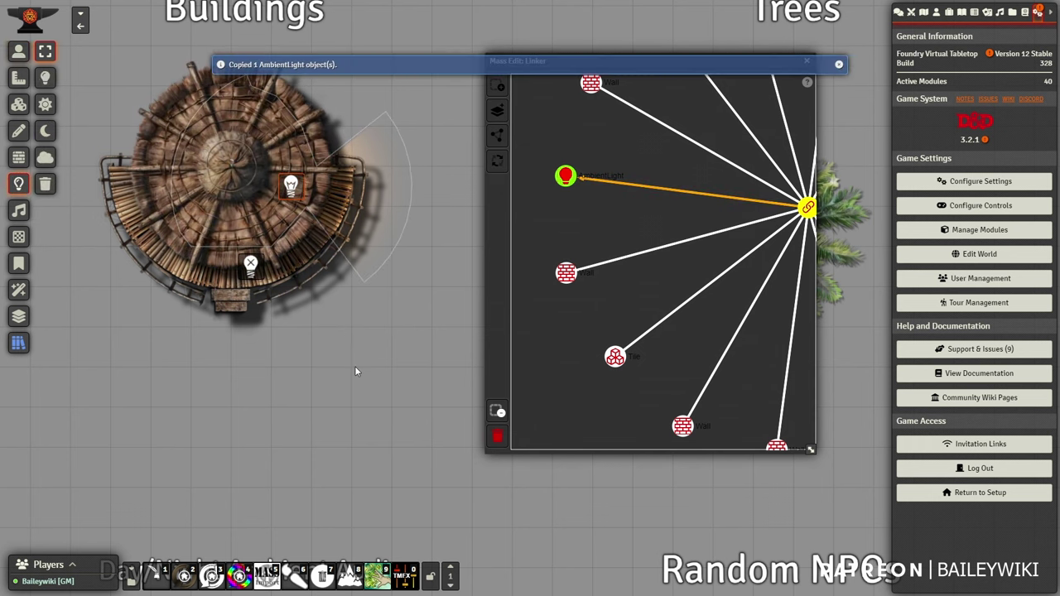
pyautogui.hotkey('ctrl', 'v')
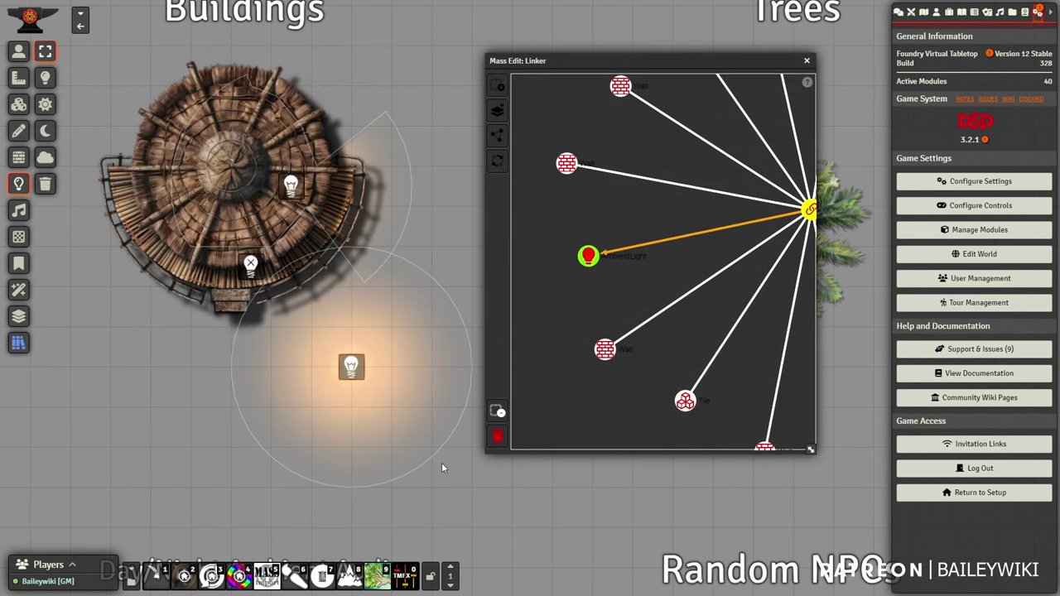
# Delete the pasted copy of the ambient light below the building.
pyautogui.scroll(-5, 370, 365)
pyautogui.scroll(-1, 371, 365)
pyautogui.moveTo(424, 340); pyautogui.dragTo(309, 392)
pyautogui.press('Delete')
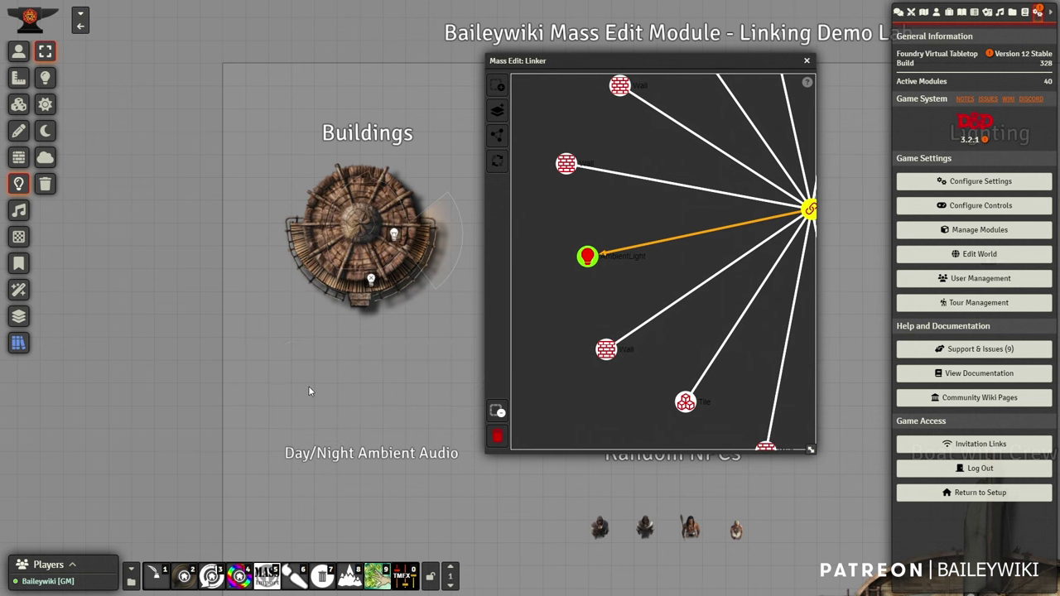
# Inspect the palm tree's canopy, trunk and shadow tiles with the Levels layer tool.
pyautogui.scroll(5, 379, 370)
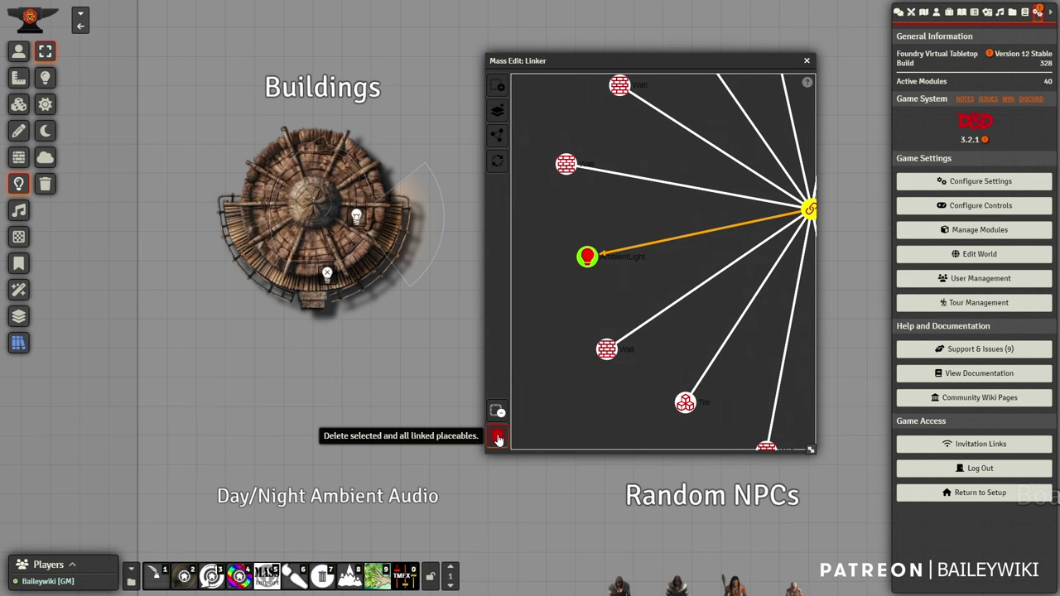
pyautogui.scroll(-1, 419, 346)
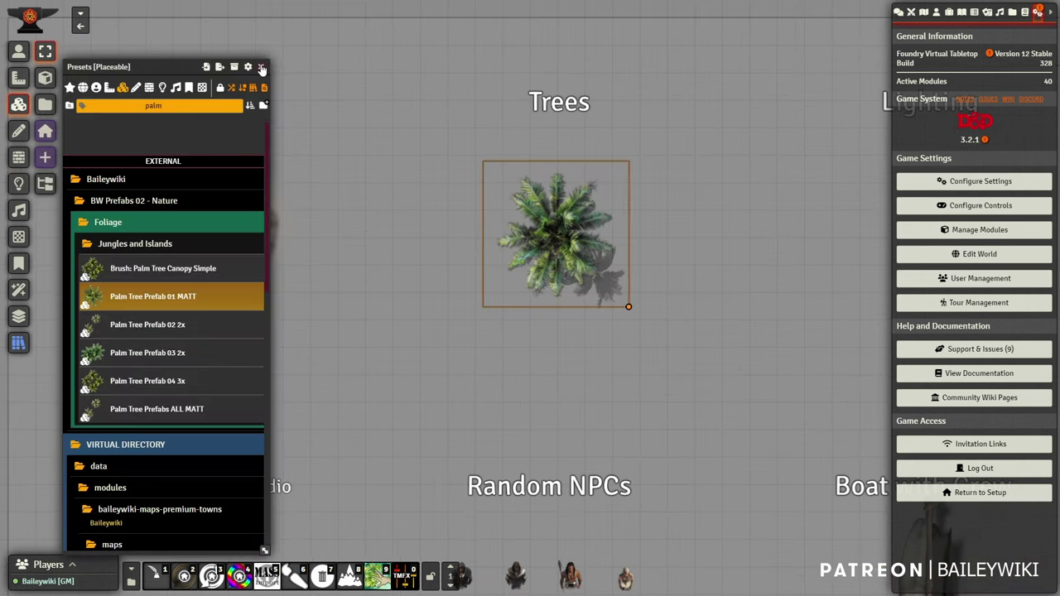
pyautogui.moveTo(678, 374); pyautogui.dragTo(612, 374)
pyautogui.scroll(8, 468, 318)
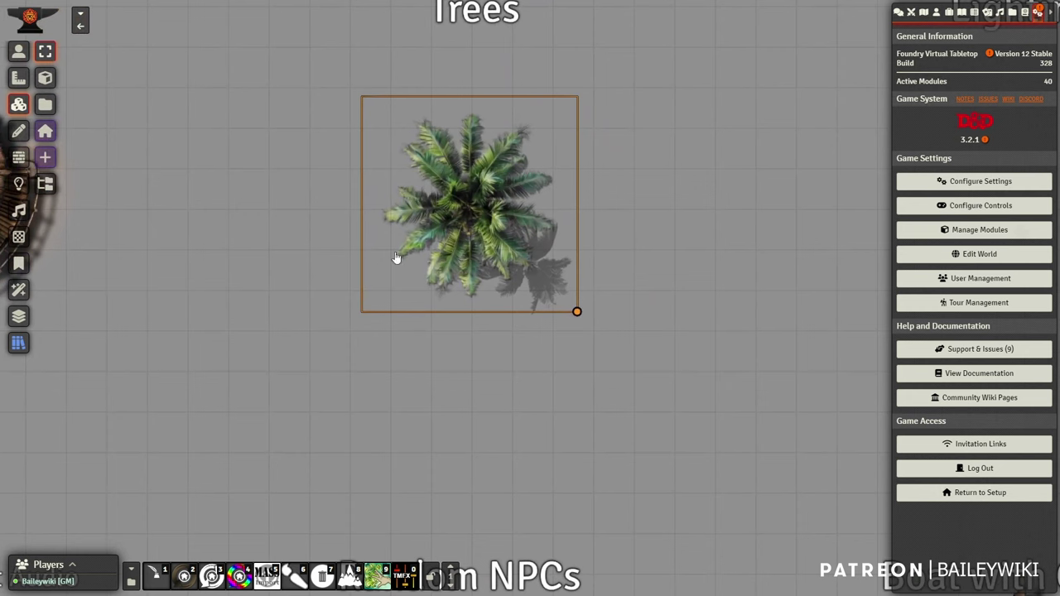
pyautogui.click(19, 317)
pyautogui.scroll(9, 286, 287)
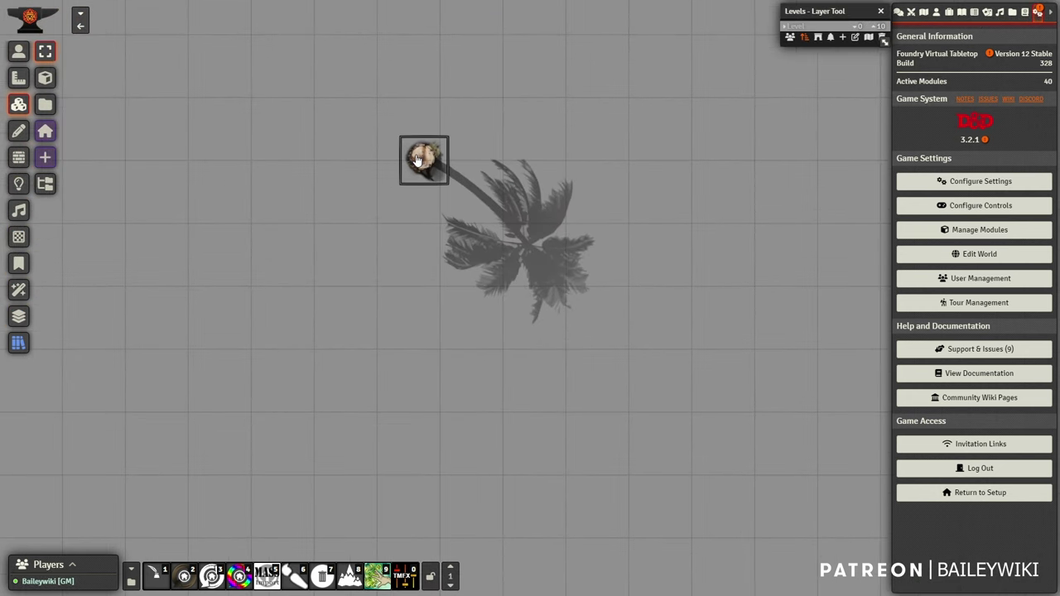
pyautogui.scroll(-3, 532, 253)
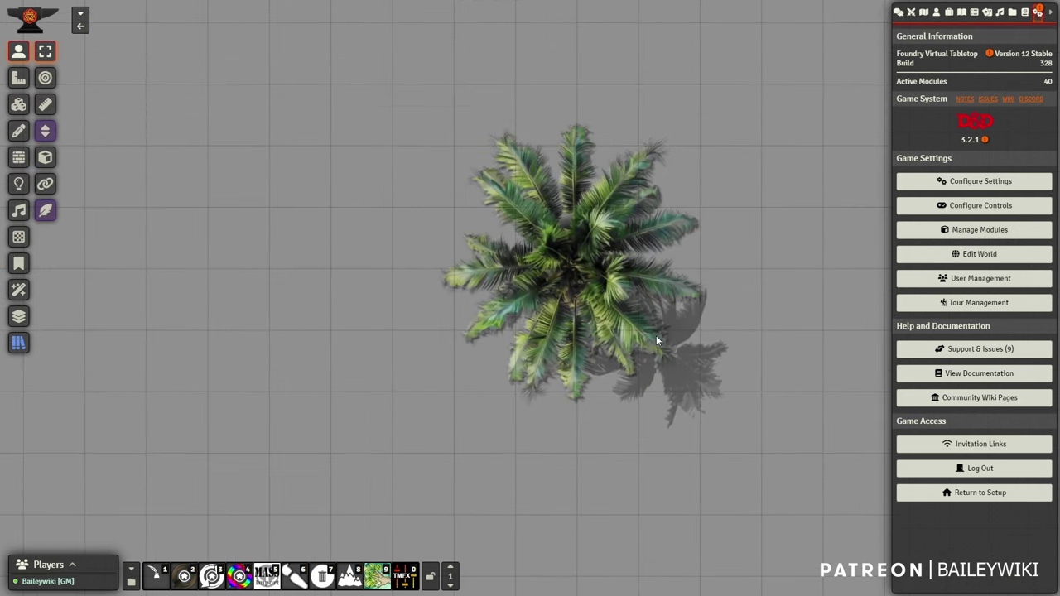
# Create a new link in the Linker and attach all palm tree tiles to it with a multi-layer selection.
pyautogui.hotkey('alt', 'q')
pyautogui.scroll(-6, 197, 395)
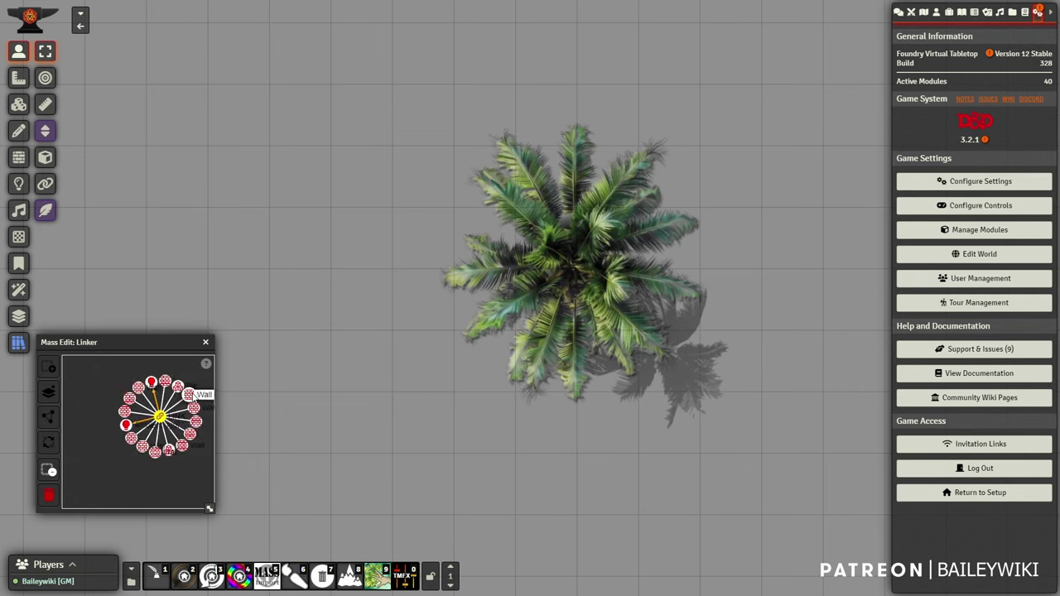
pyautogui.doubleClick(105, 452)
pyautogui.scroll(5, 130, 442)
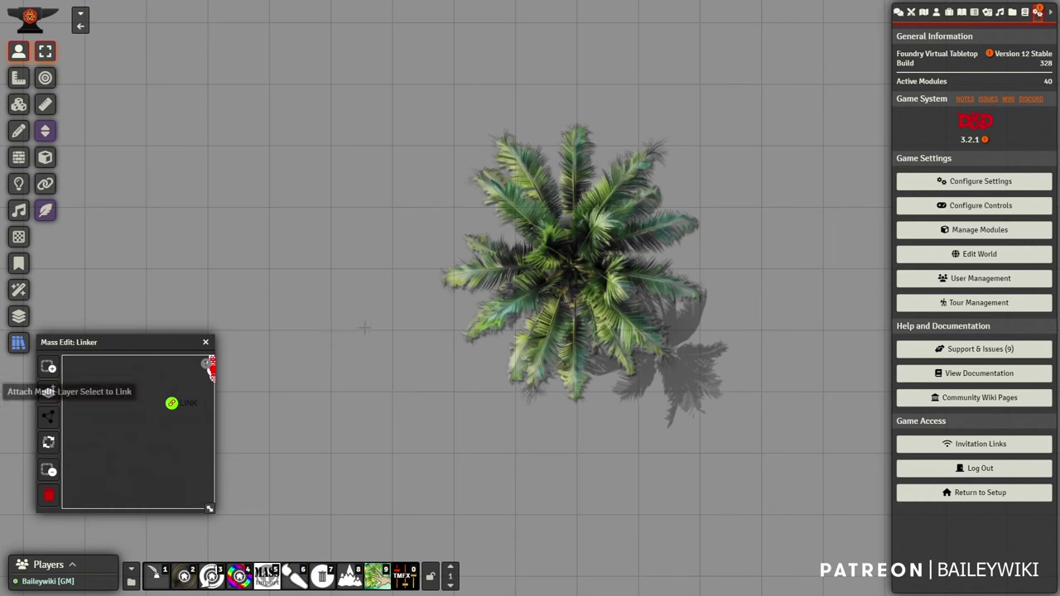
pyautogui.moveTo(434, 128); pyautogui.dragTo(751, 468)
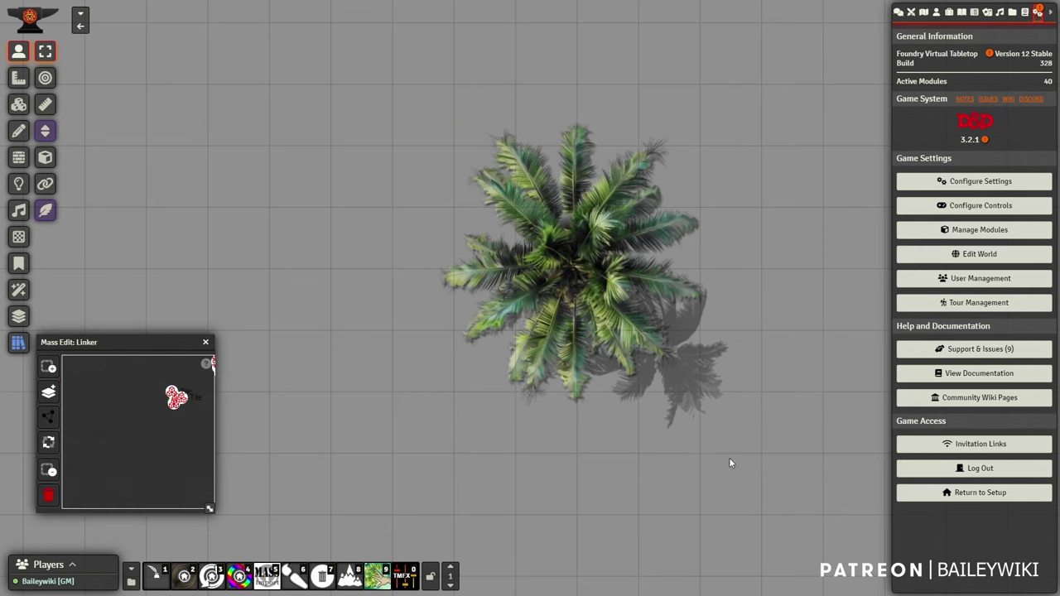
# Move and enlarge the Linker window to view the palm tree's link group.
pyautogui.moveTo(138, 345); pyautogui.dragTo(280, 70)
pyautogui.moveTo(347, 256); pyautogui.dragTo(475, 412)
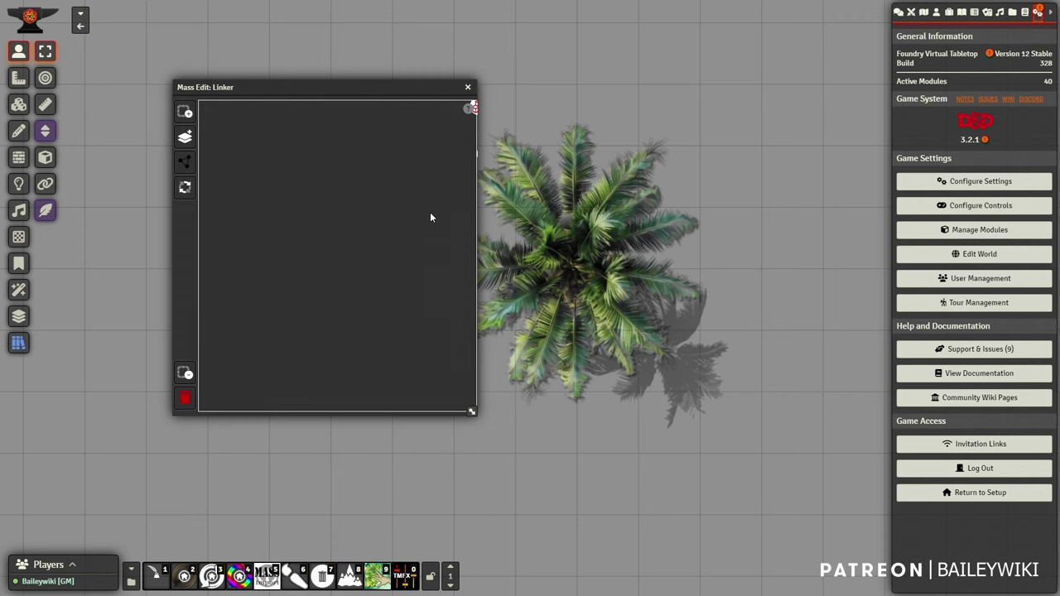
pyautogui.scroll(3, 290, 232)
pyautogui.moveTo(343, 230); pyautogui.dragTo(281, 303)
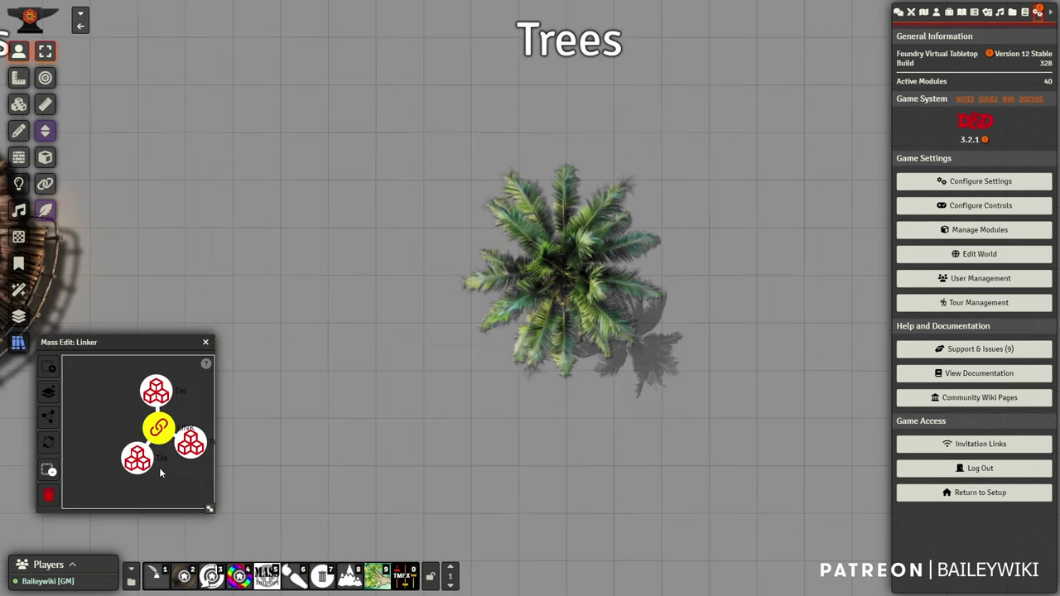
# Make the link to the palm tree's shadow tile one-directional and close the Linker.
pyautogui.scroll(2, 179, 463)
pyautogui.scroll(-2, 180, 464)
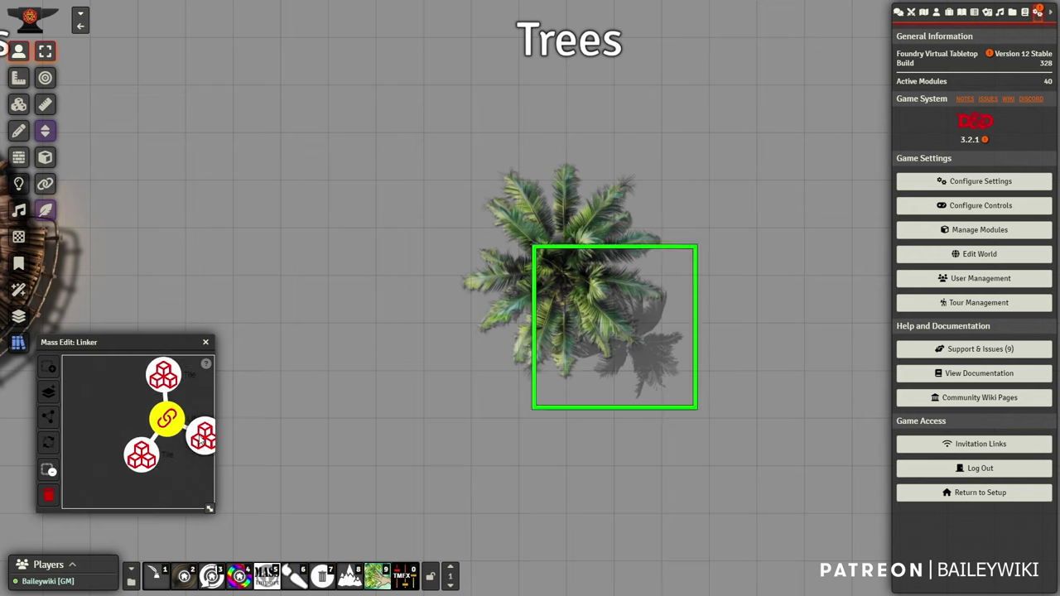
pyautogui.scroll(2, 184, 466)
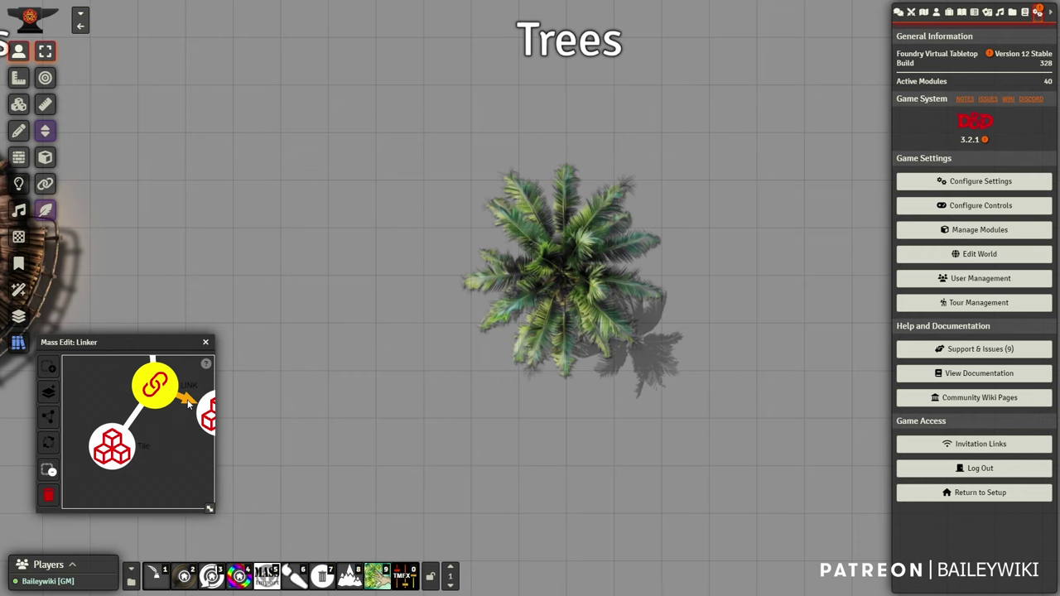
pyautogui.click(206, 343)
# Move the palm tree by its canopy tile, and shift the shadow tile alone to the tree's lower-left side.
pyautogui.click(18, 104)
pyautogui.moveTo(611, 256); pyautogui.dragTo(580, 232)
pyautogui.click(610, 374)
pyautogui.moveTo(609, 373); pyautogui.dragTo(460, 357)
pyautogui.scroll(-5, 522, 433)
pyautogui.scroll(7, 532, 442)
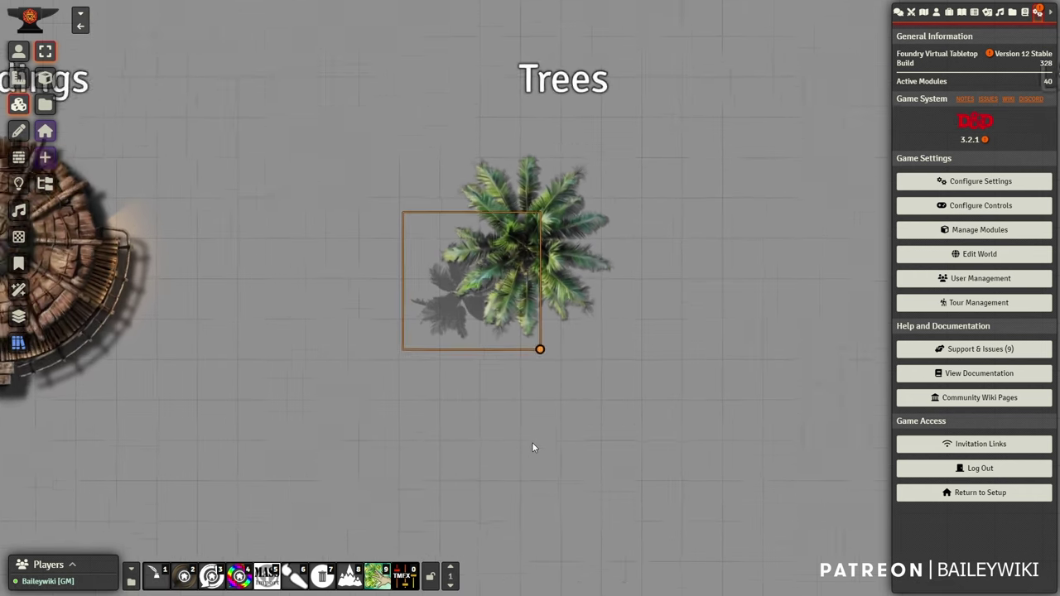
# Reopen the Linker from the token layer and bring the palm tree's link group into view.
pyautogui.click(16, 56)
pyautogui.hotkey('alt', 'q')
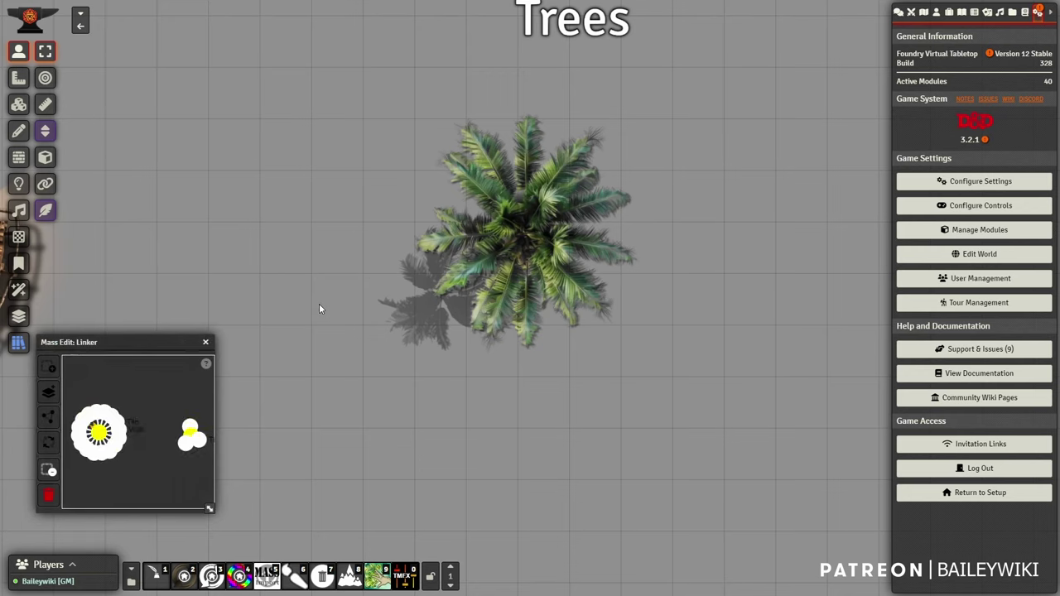
pyautogui.moveTo(150, 344); pyautogui.dragTo(294, 140)
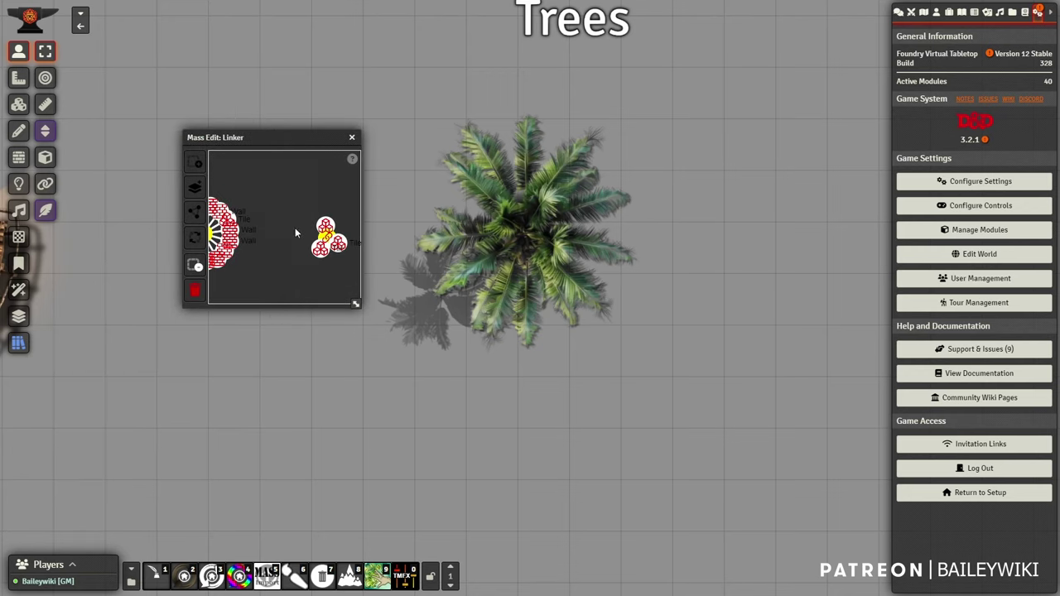
pyautogui.scroll(6, 295, 230)
pyautogui.moveTo(332, 216); pyautogui.dragTo(257, 206)
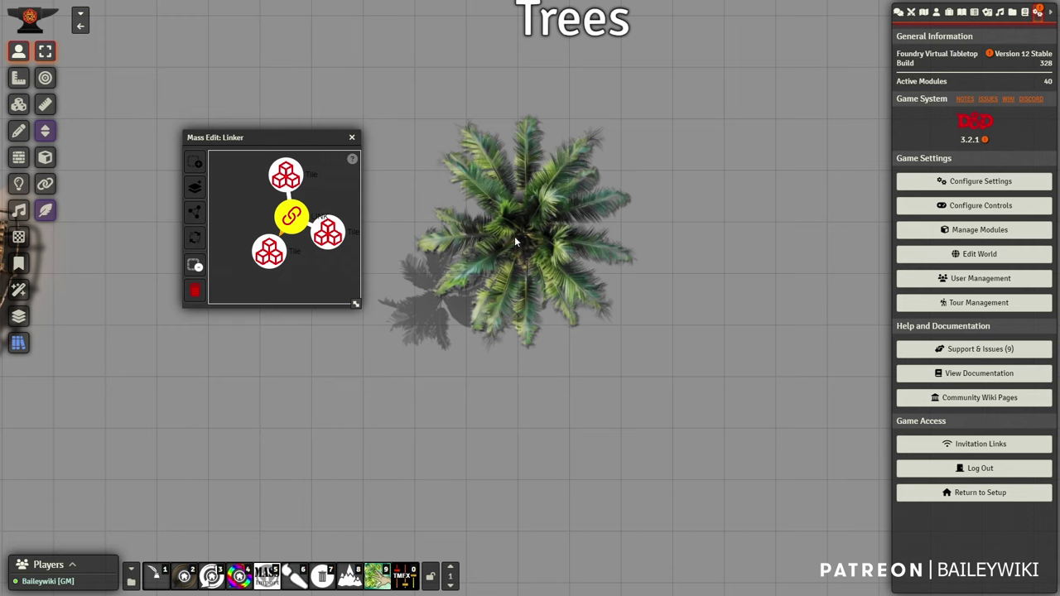
# Attach the palm tree's tiles to a fresh link with a multi-layer selection and close the Linker.
pyautogui.moveTo(295, 217)
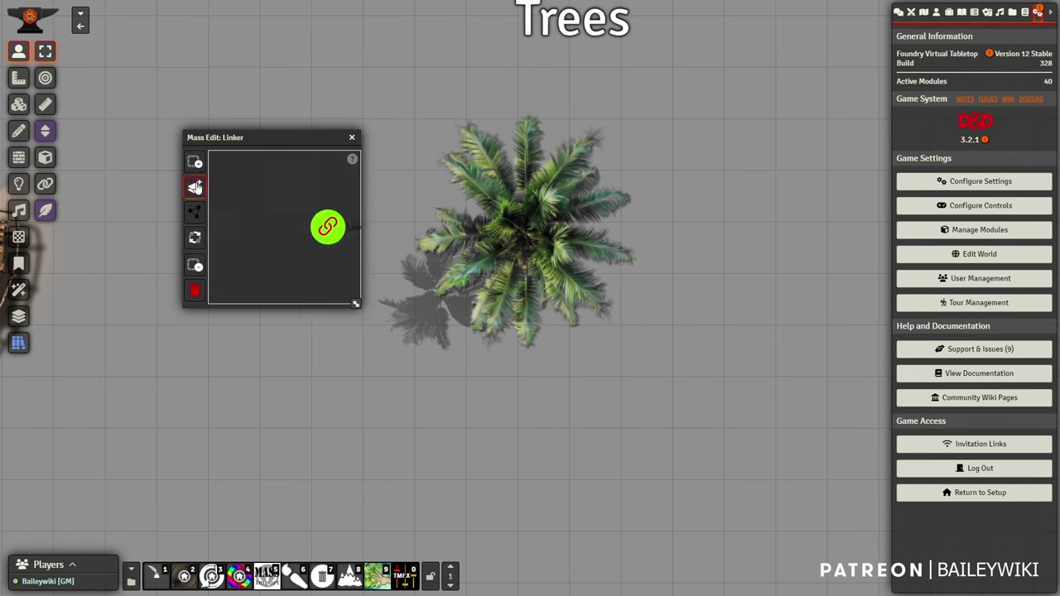
pyautogui.click(195, 188)
pyautogui.moveTo(360, 102); pyautogui.dragTo(702, 403)
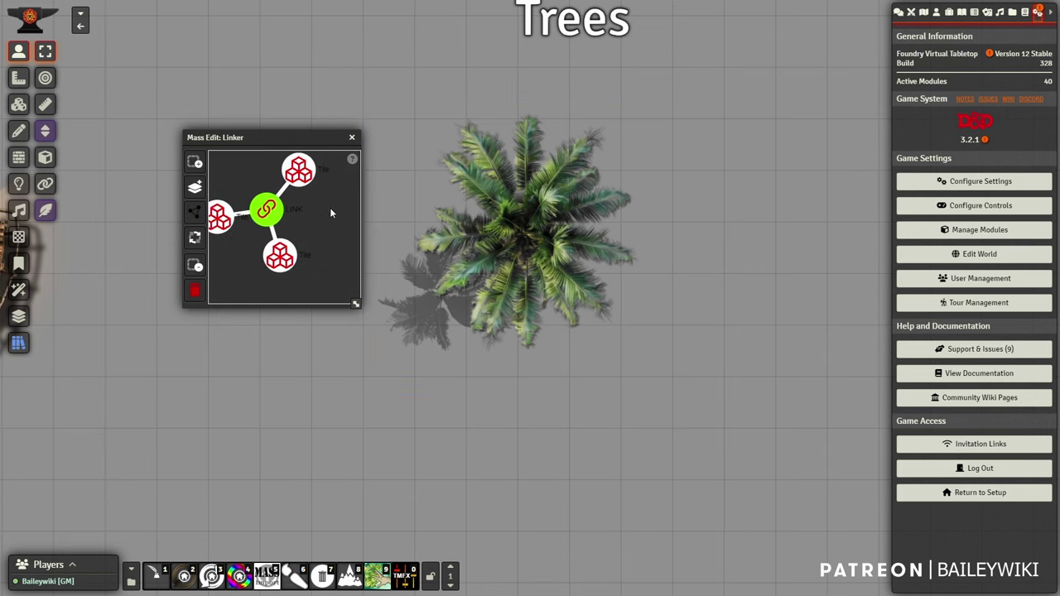
pyautogui.click(352, 137)
# Open the preset browser on unfiltered tile presets and place it between the building and the palm tree.
pyautogui.scroll(-4, 410, 217)
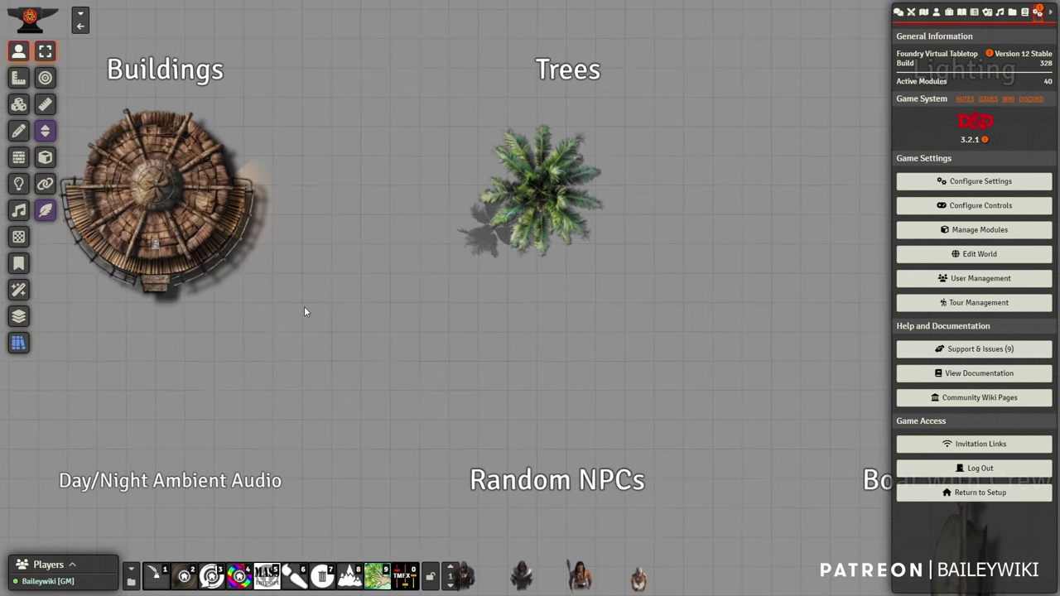
pyautogui.click(18, 342)
pyautogui.moveTo(144, 65); pyautogui.dragTo(196, 66)
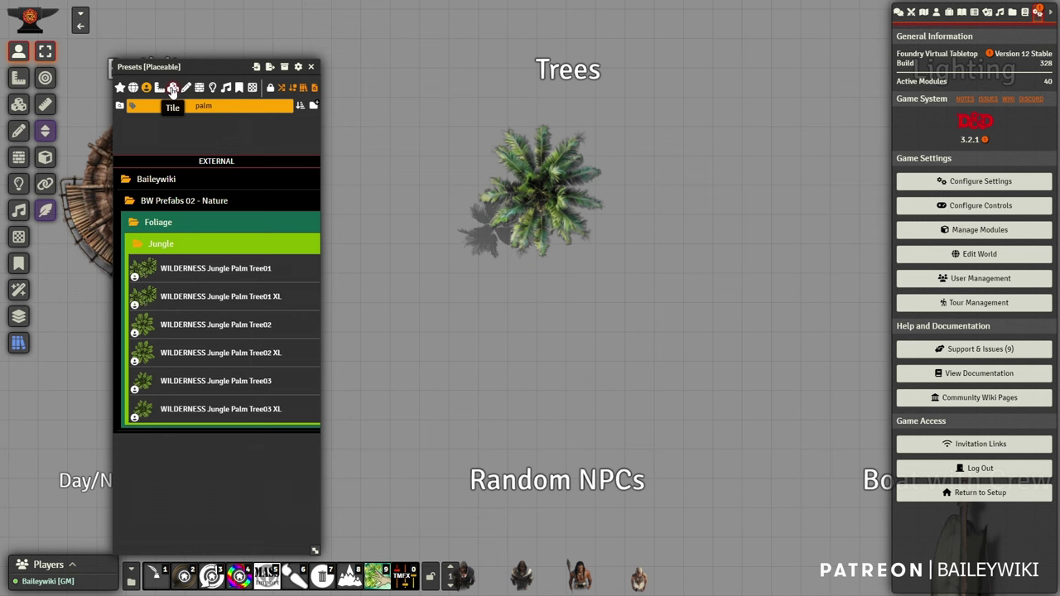
pyautogui.click(172, 88)
pyautogui.moveTo(174, 68); pyautogui.dragTo(295, 55)
# Create a tile preset from the palm tree with its linked placeables attached, and name it Palm Tree Demo.
pyautogui.click(488, 200)
pyautogui.moveTo(540, 194); pyautogui.dragTo(362, 173)
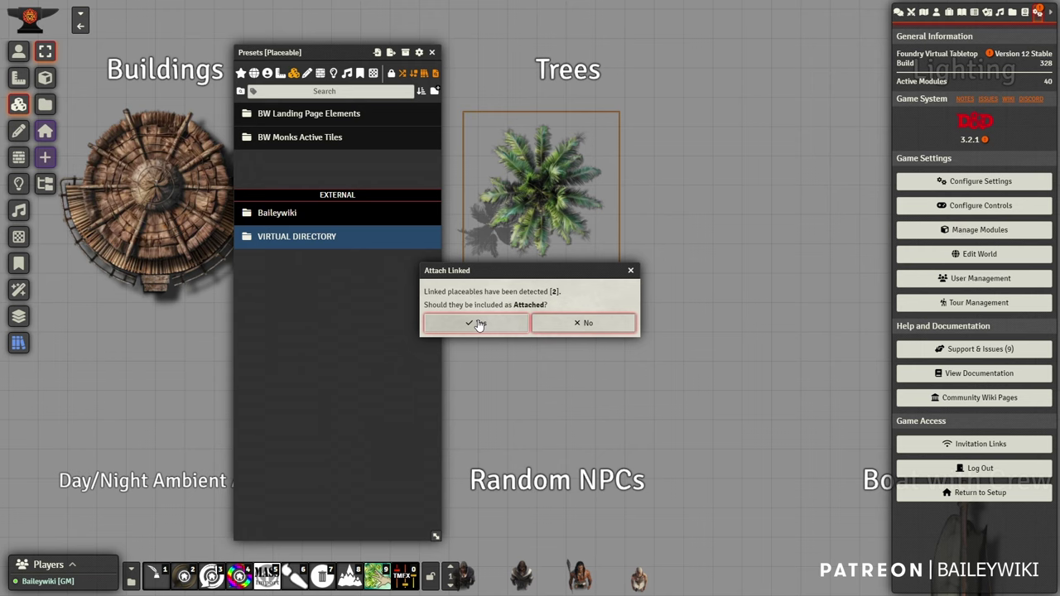
pyautogui.click(402, 365)
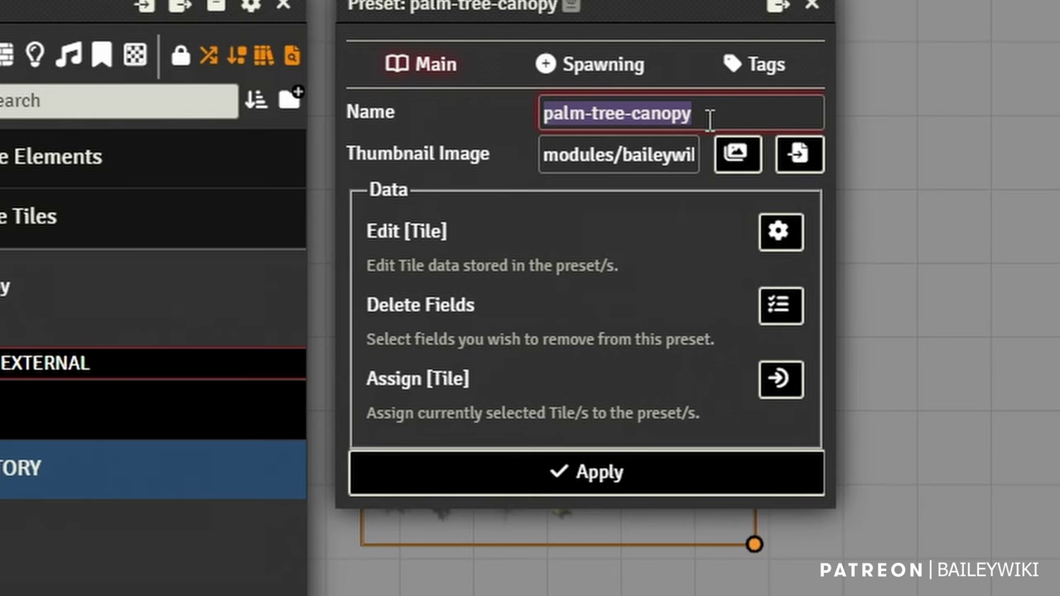
pyautogui.write('Palm Tree Demo')
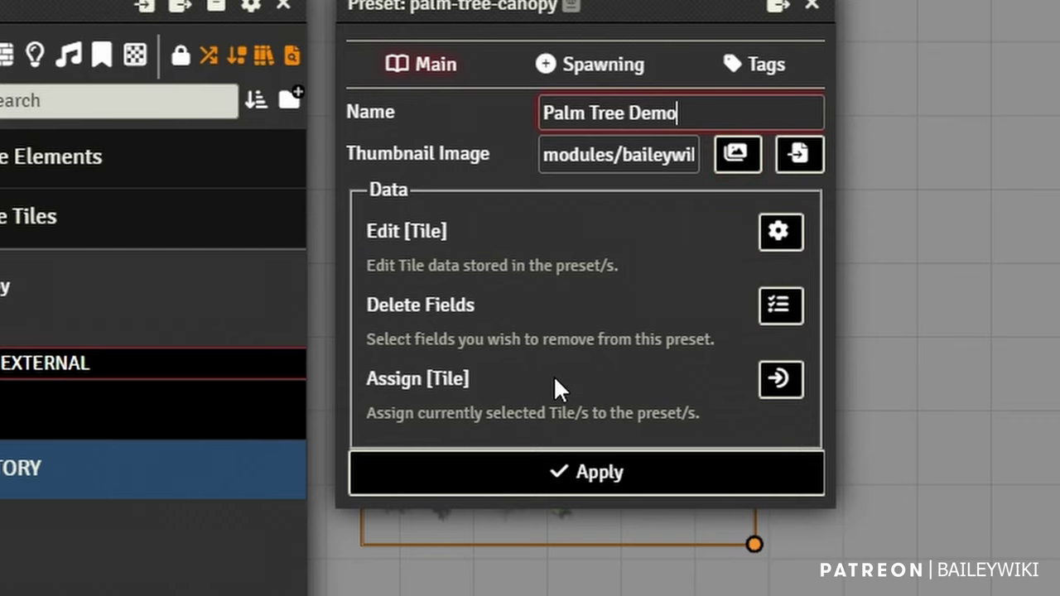
# Toggle Preserve Links in the palm tree preset's spawning settings and close the preset form.
pyautogui.click(622, 85)
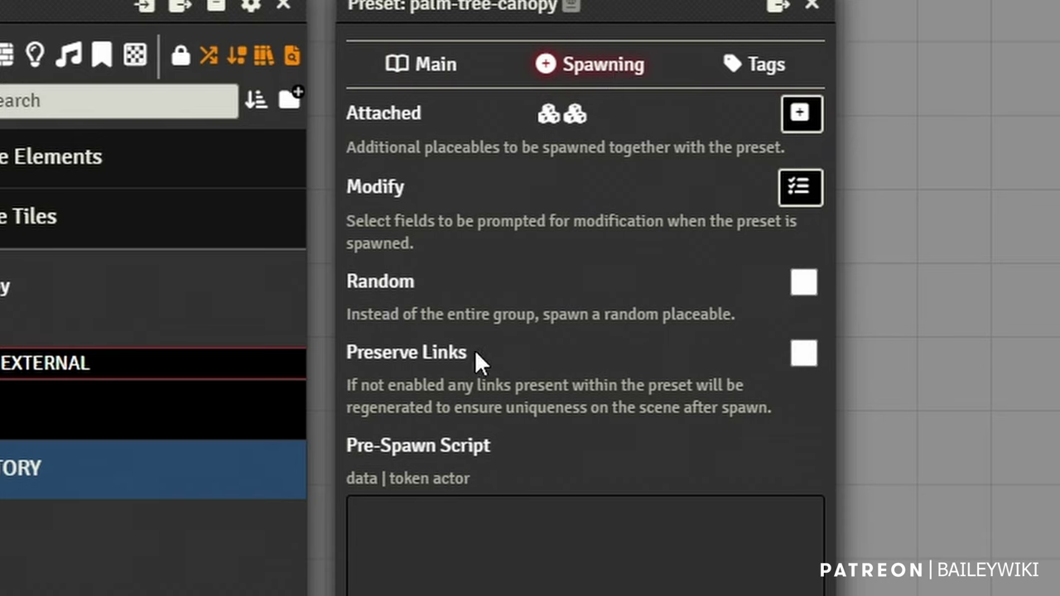
pyautogui.moveTo(610, 8); pyautogui.dragTo(792, 58)
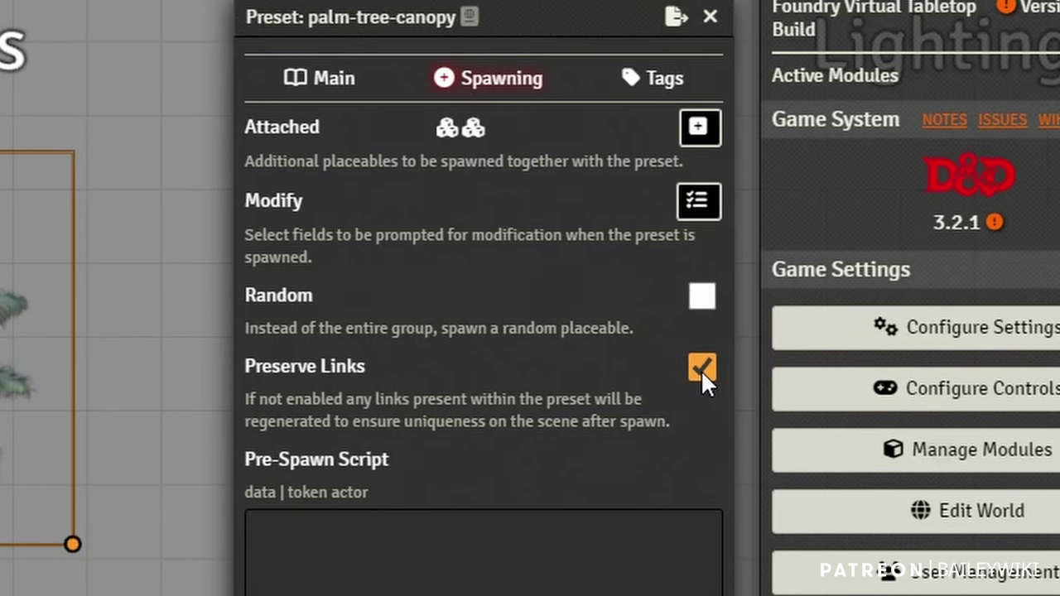
pyautogui.click(700, 369)
pyautogui.press('Escape')
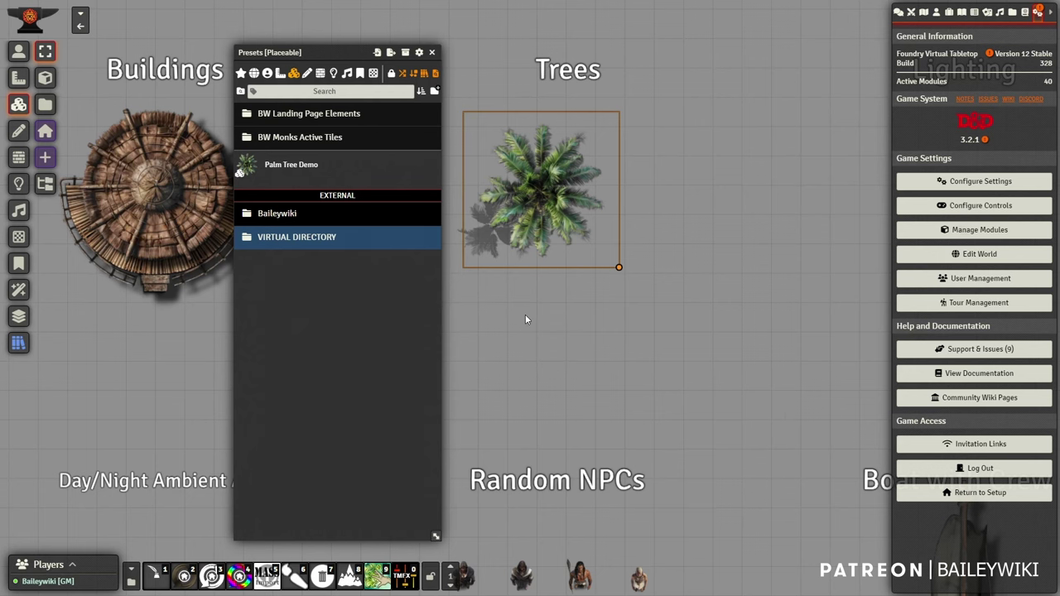
# Create a tile preset from the hut with its linked placeables attached, and name it Hut Demo.
pyautogui.moveTo(525, 320); pyautogui.dragTo(569, 308)
pyautogui.click(139, 202)
pyautogui.moveTo(157, 184); pyautogui.dragTo(303, 296)
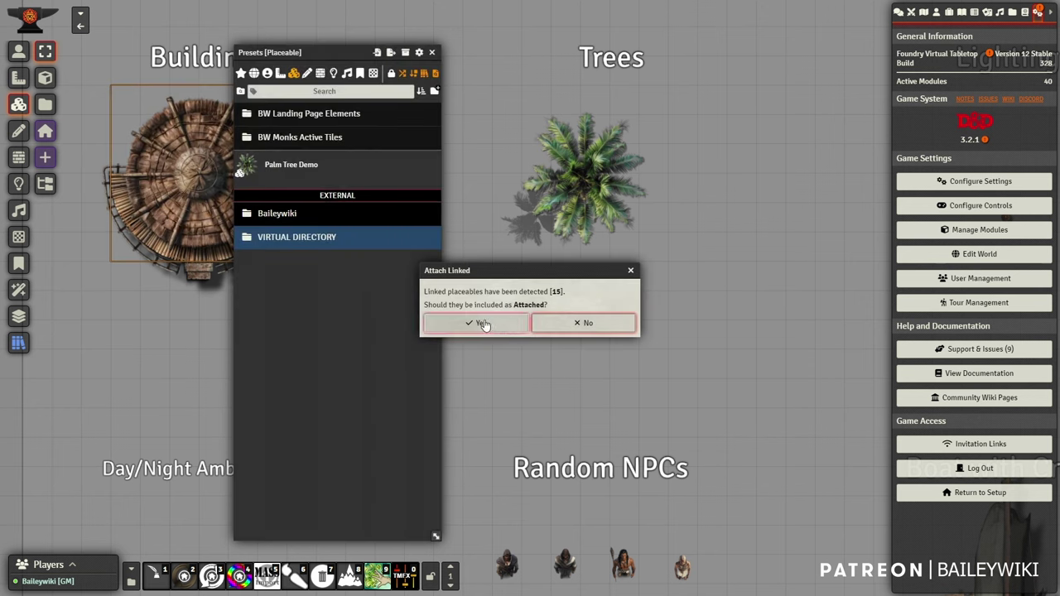
pyautogui.click(480, 323)
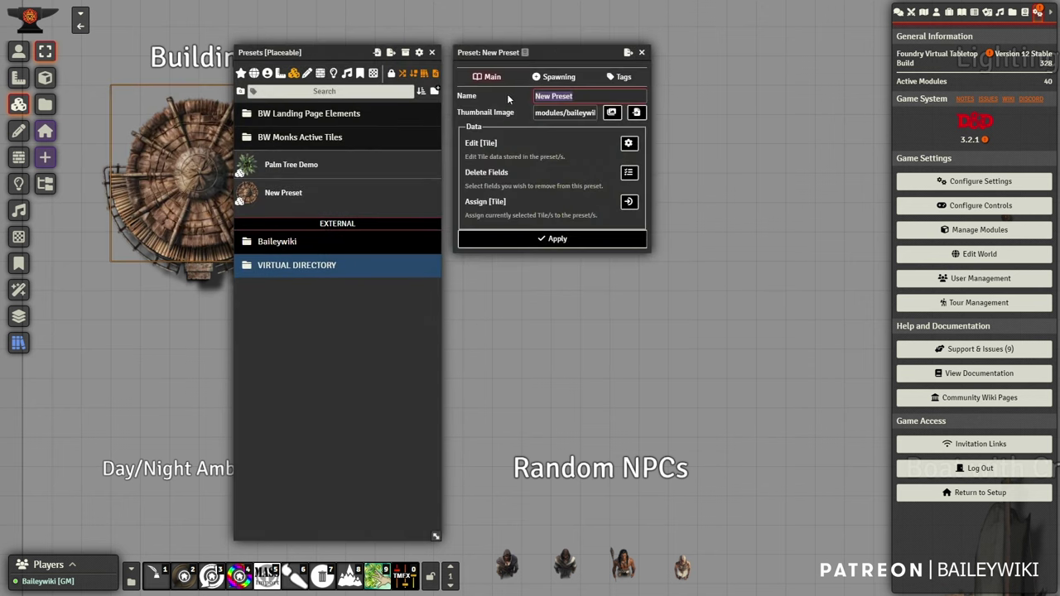
pyautogui.write('Hut Demo')
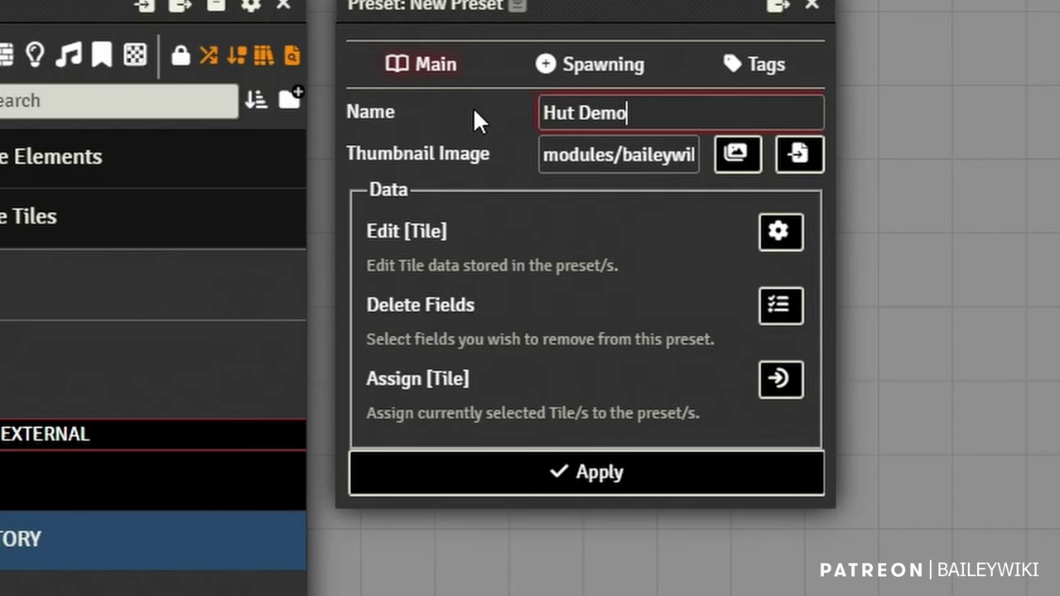
pyautogui.click(604, 474)
# Create a preset from the palm tree and hut tiles together with linked placeables attached, and name it Hut and Tree Demo.
pyautogui.click(609, 416)
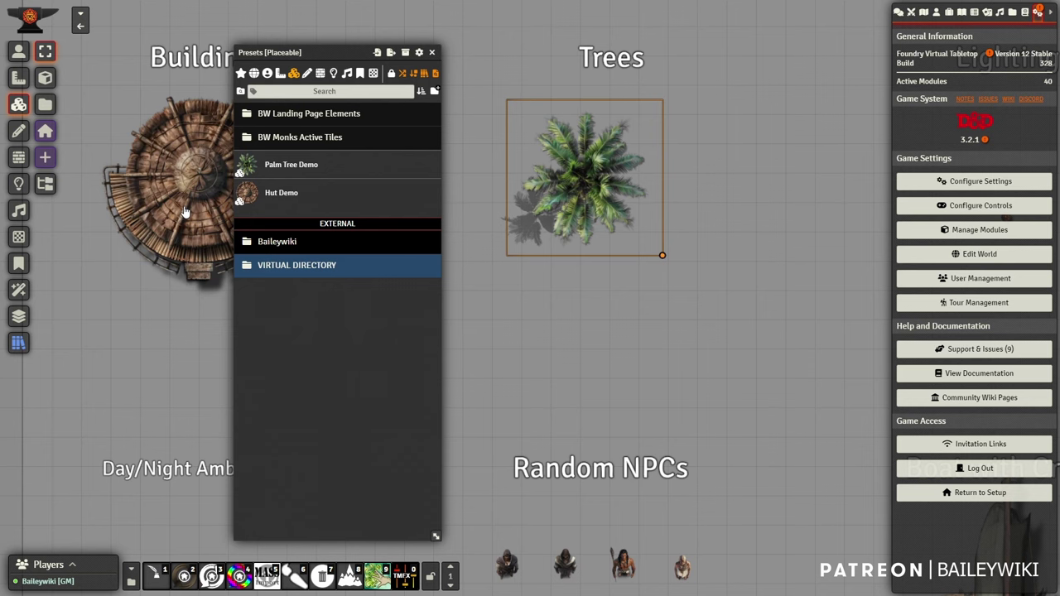
pyautogui.moveTo(187, 185); pyautogui.dragTo(290, 203)
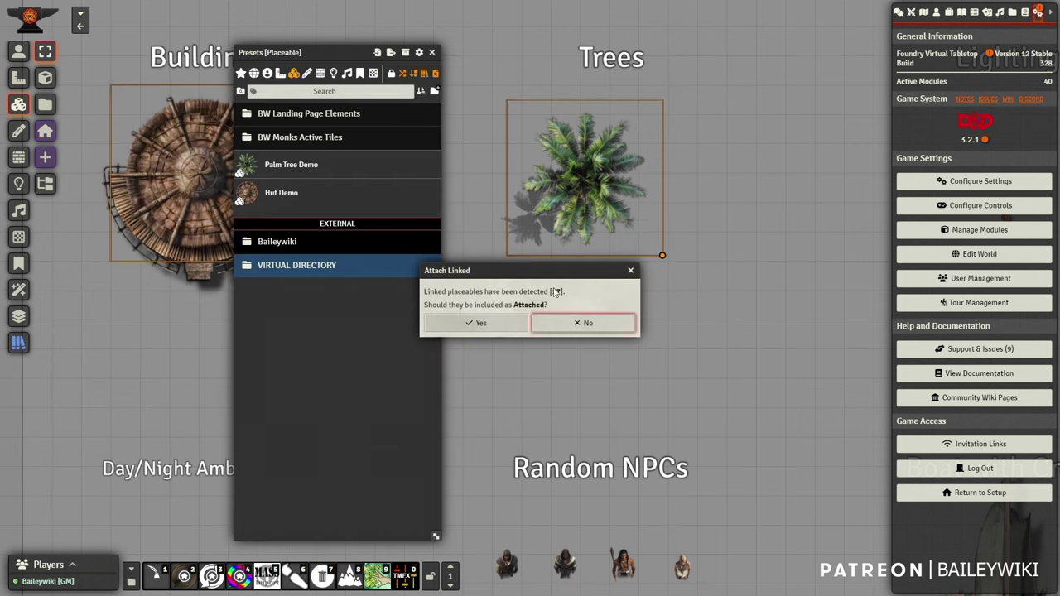
pyautogui.click(481, 323)
pyautogui.moveTo(603, 101); pyautogui.dragTo(490, 91)
pyautogui.write('Hut and Tree Demo')
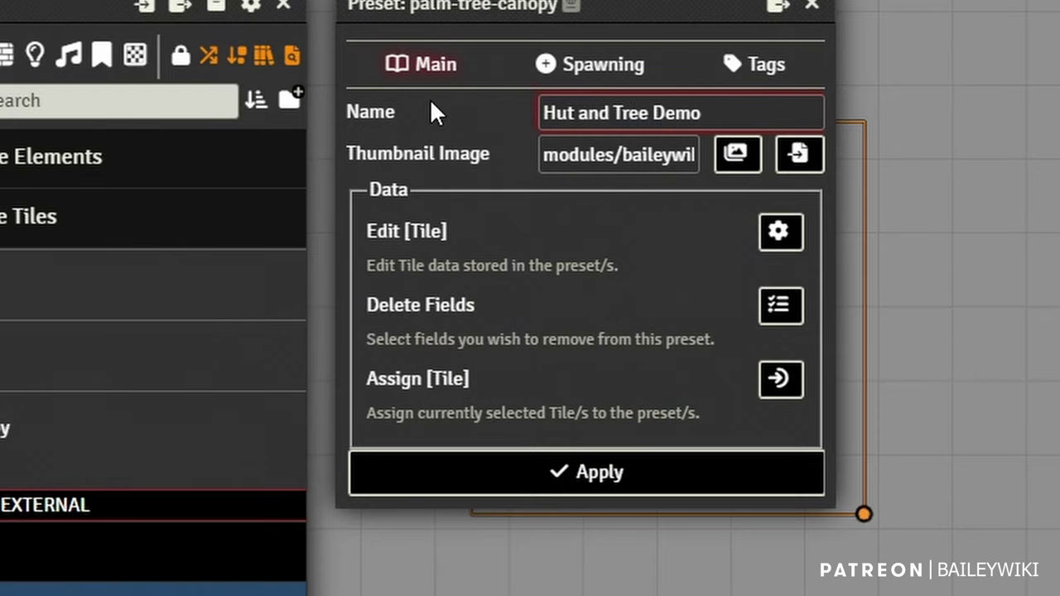
pyautogui.click(550, 473)
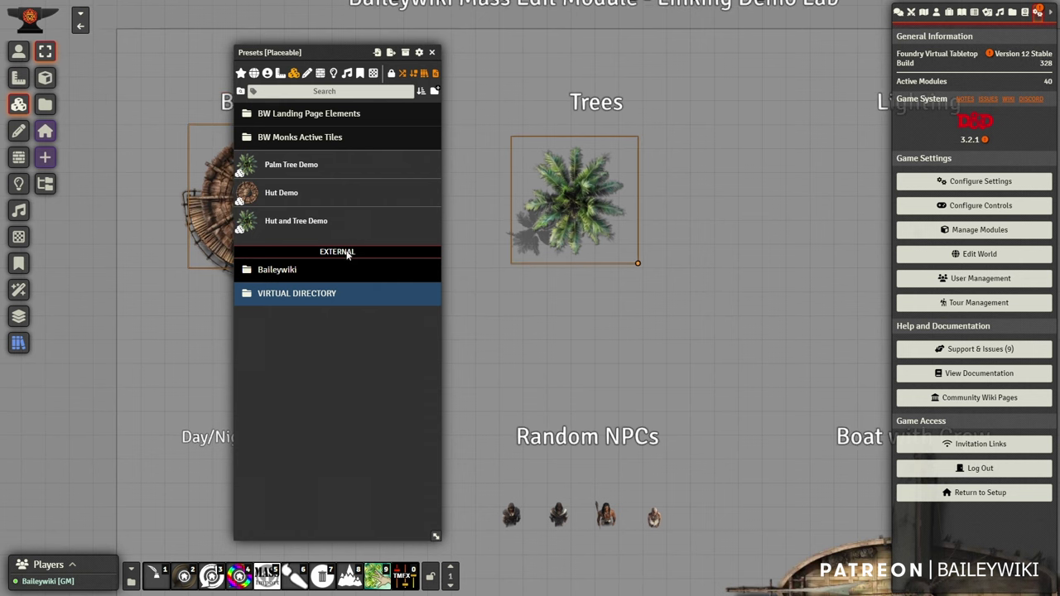
# Preview spawning the Hut and Tree Demo preset below the originals, rotate and scale the preview, and cancel the placement.
pyautogui.click(17, 427)
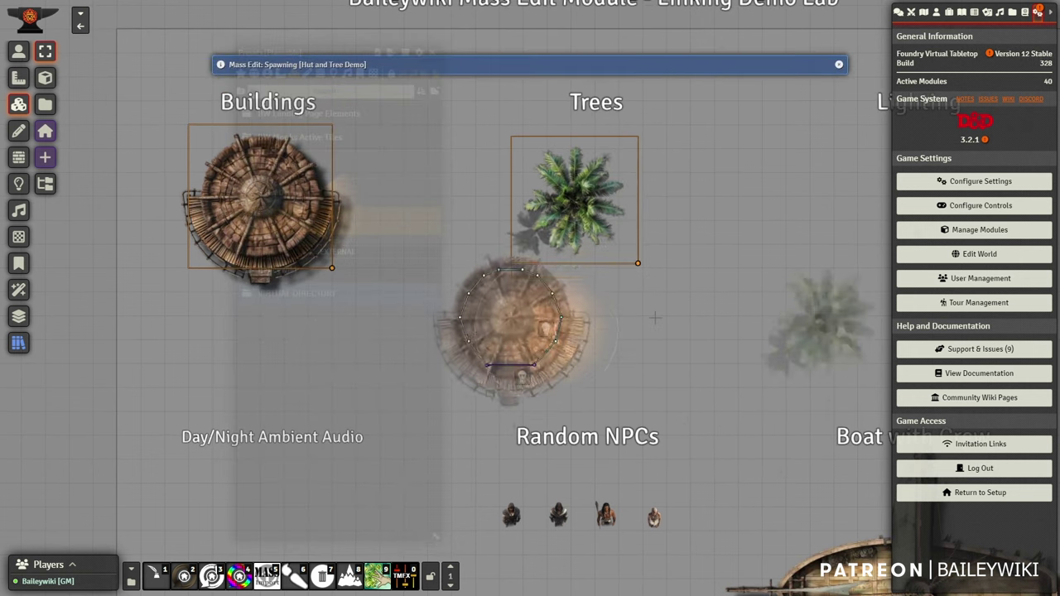
pyautogui.scroll(3, 616, 319)
pyautogui.scroll(-5, 616, 319)
pyautogui.scroll(2, 615, 319)
pyautogui.scroll(-2, 616, 319)
pyautogui.scroll(6, 615, 319)
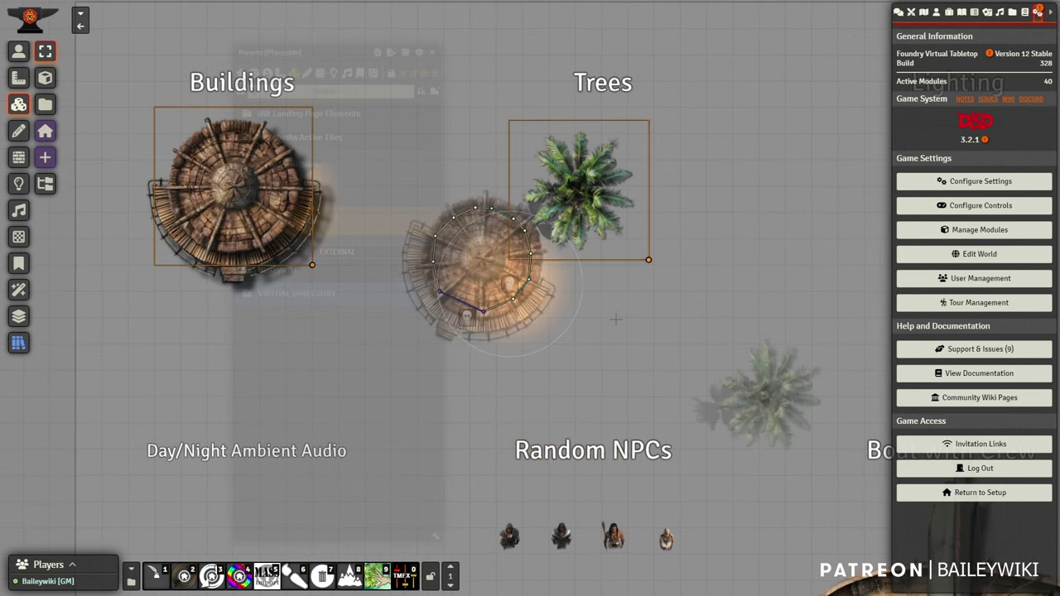
pyautogui.scroll(-2, 615, 319)
pyautogui.rightClick(615, 319)
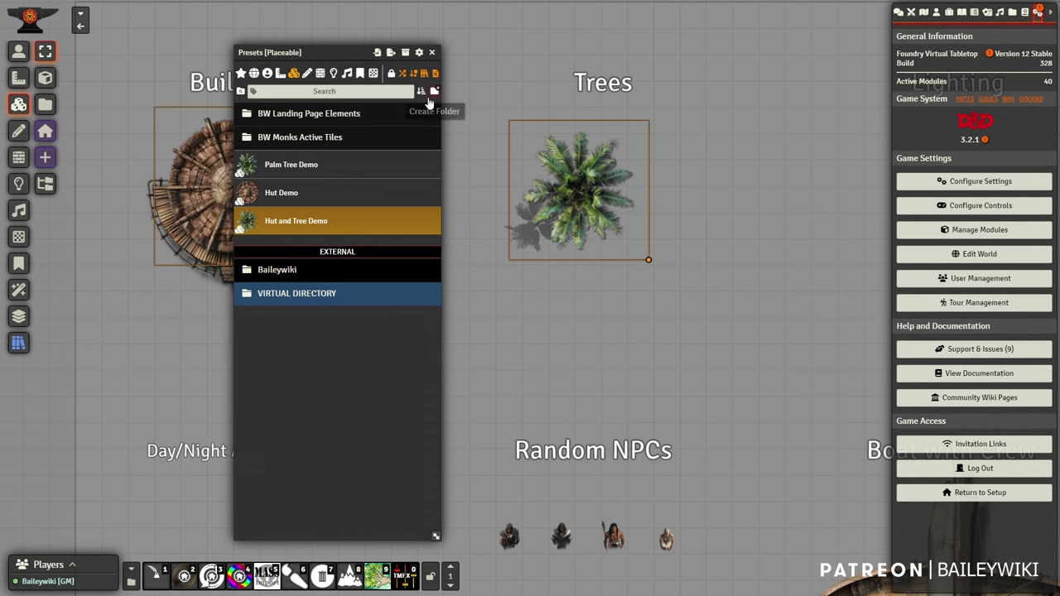
# Close the preset browser and inspect the ambient light on the small fire tile in the Lighting area.
pyautogui.moveTo(467, 183); pyautogui.dragTo(530, 181)
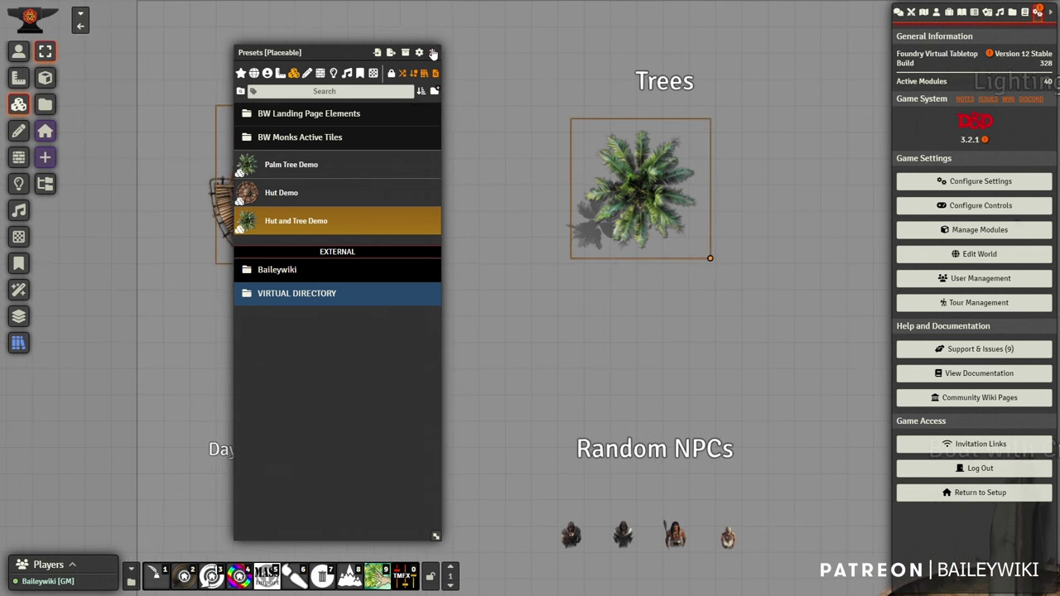
pyautogui.click(433, 54)
pyautogui.moveTo(665, 213); pyautogui.dragTo(190, 225)
pyautogui.scroll(9, 359, 227)
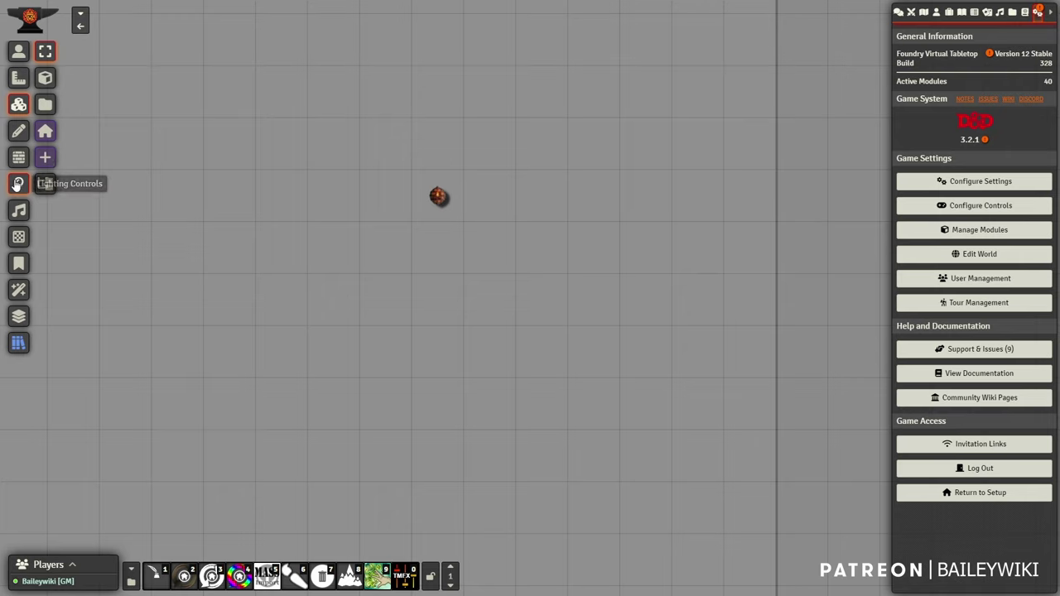
pyautogui.click(18, 183)
pyautogui.moveTo(309, 230); pyautogui.dragTo(393, 275)
pyautogui.scroll(10, 393, 274)
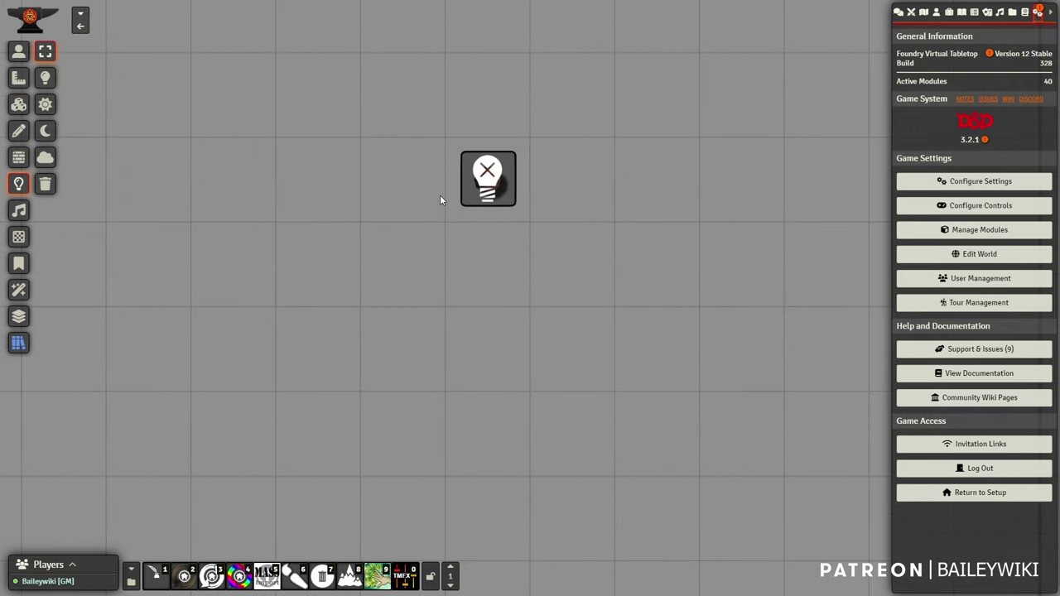
# Review the trigger setup in the small fire tile's configuration and close it without changes.
pyautogui.click(18, 103)
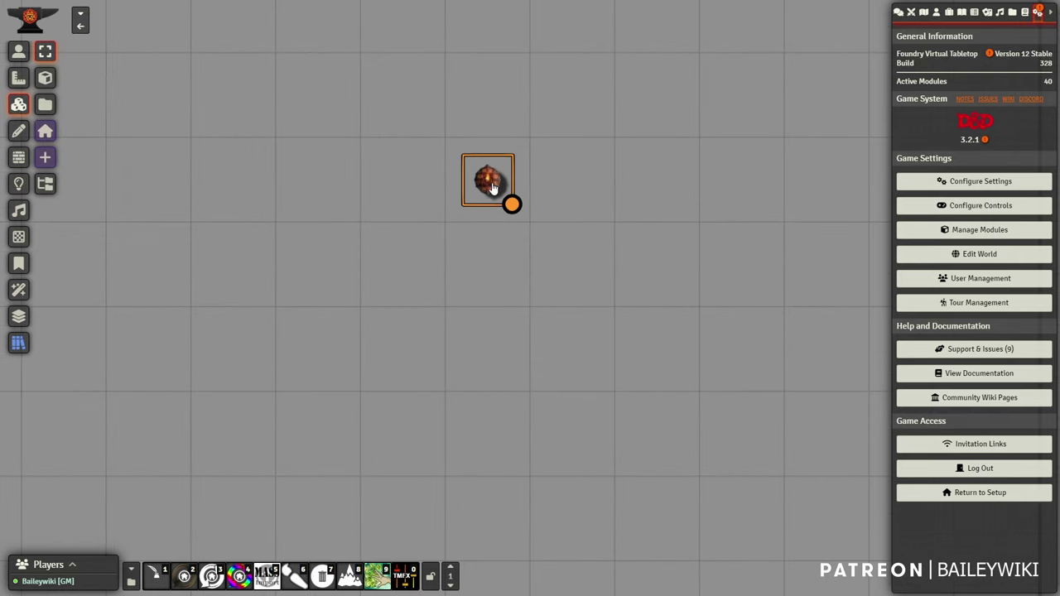
pyautogui.doubleClick(506, 191)
pyautogui.click(584, 200)
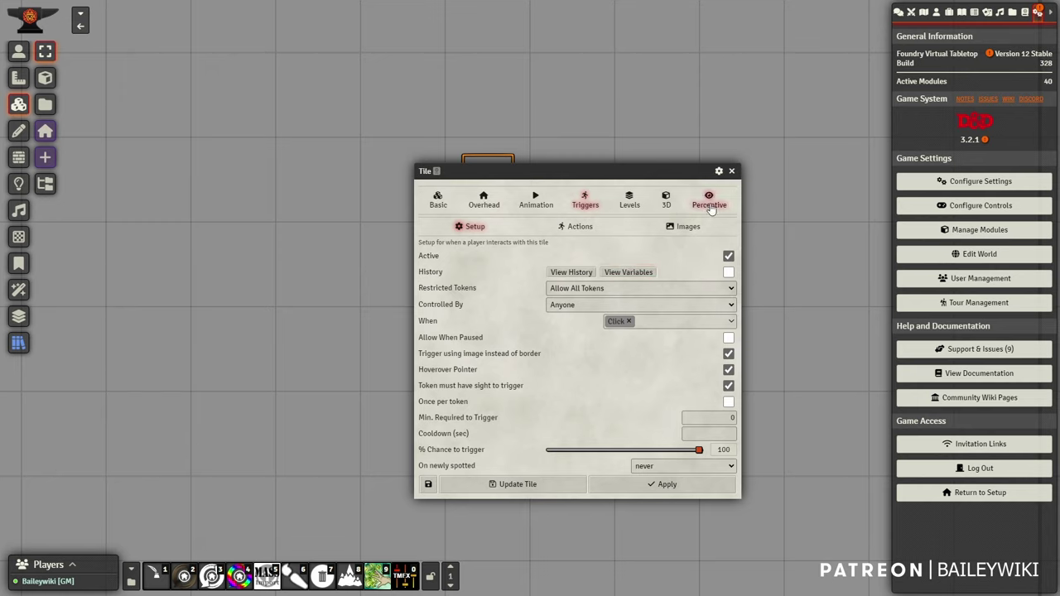
pyautogui.click(731, 170)
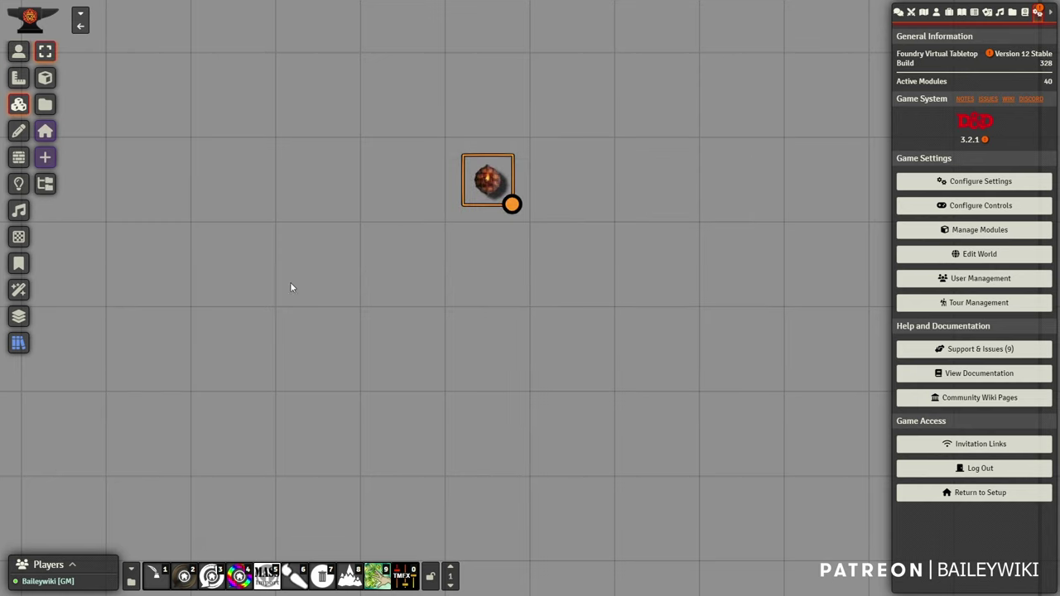
# Attach the fire tile and its ambient light to a new link with a multi-layer selection and close the Linker.
pyautogui.hotkey('alt', 'q')
pyautogui.doubleClick(139, 419)
pyautogui.click(50, 395)
pyautogui.moveTo(417, 124); pyautogui.dragTo(595, 278)
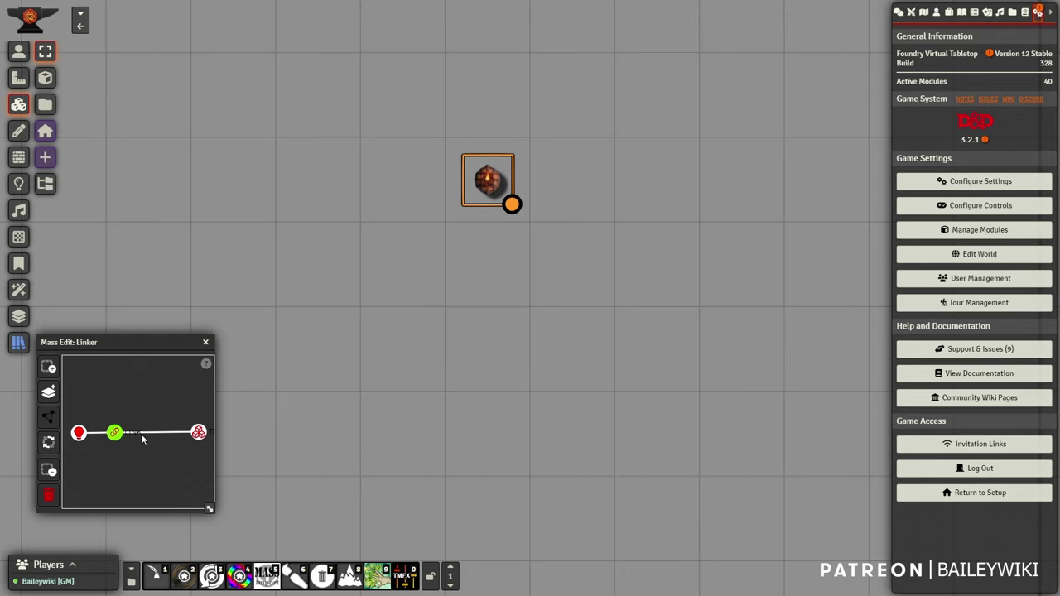
pyautogui.click(205, 342)
# Examine the configurations of both ambient sounds in the Day/Night Ambient Audio area and close them.
pyautogui.scroll(-3, 342, 328)
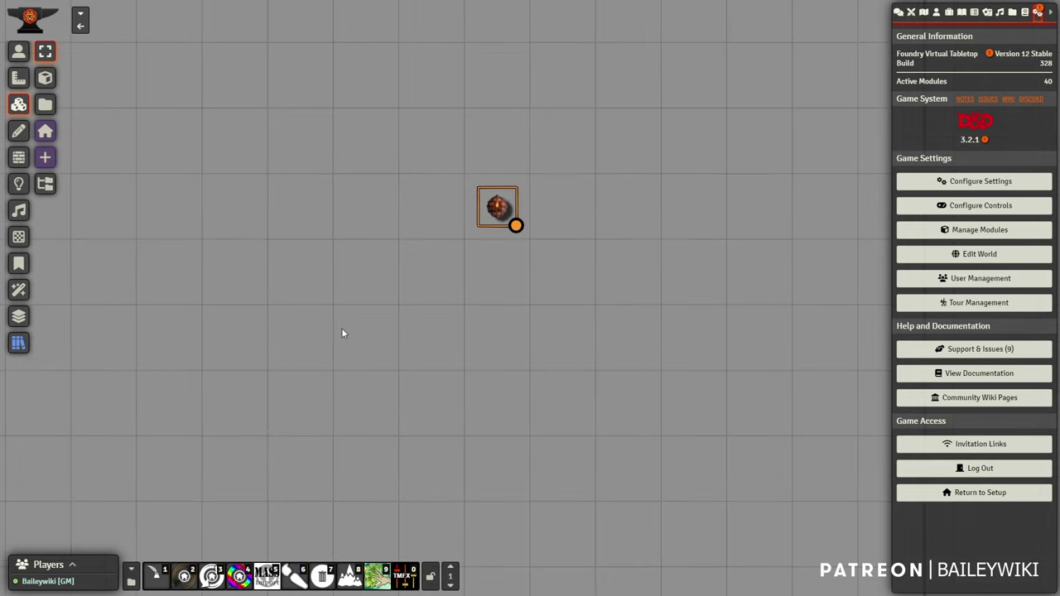
pyautogui.click(202, 411)
pyautogui.scroll(-8, 197, 416)
pyautogui.moveTo(184, 431); pyautogui.dragTo(561, 124)
pyautogui.moveTo(103, 346); pyautogui.dragTo(494, 247)
pyautogui.scroll(2, 492, 246)
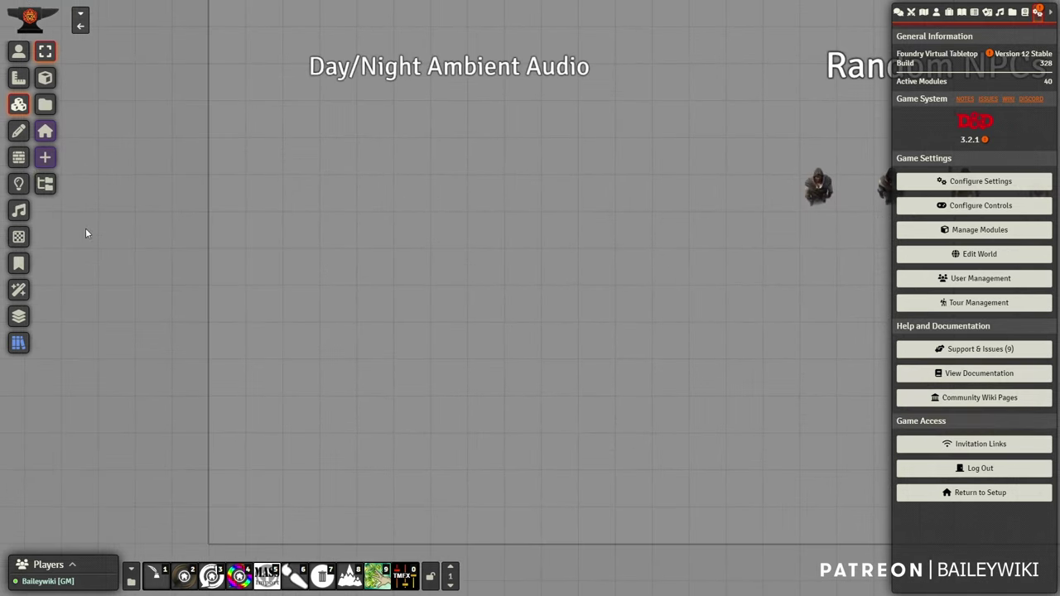
pyautogui.click(18, 212)
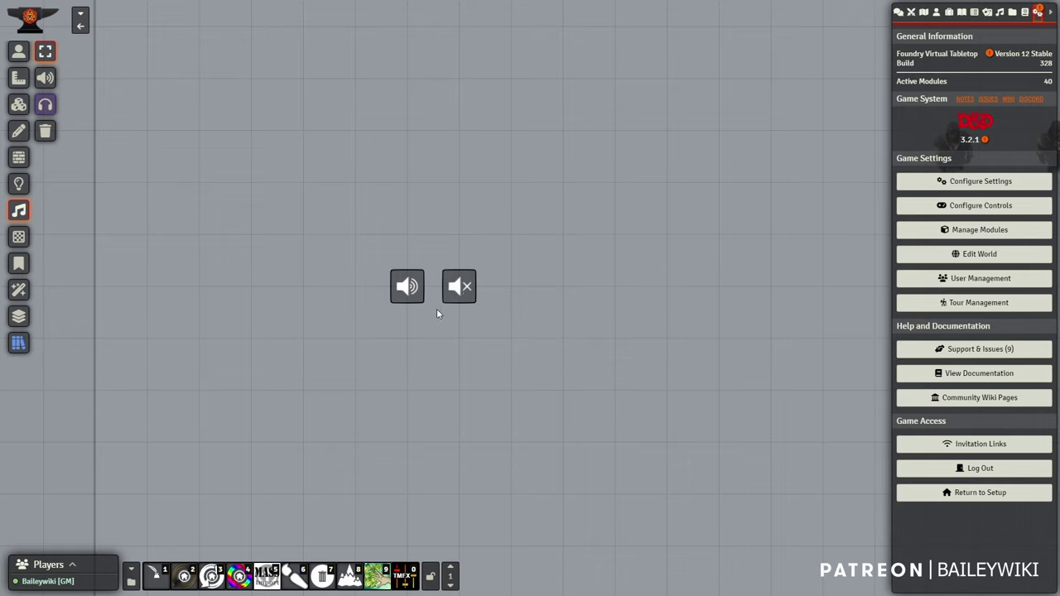
pyautogui.doubleClick(457, 288)
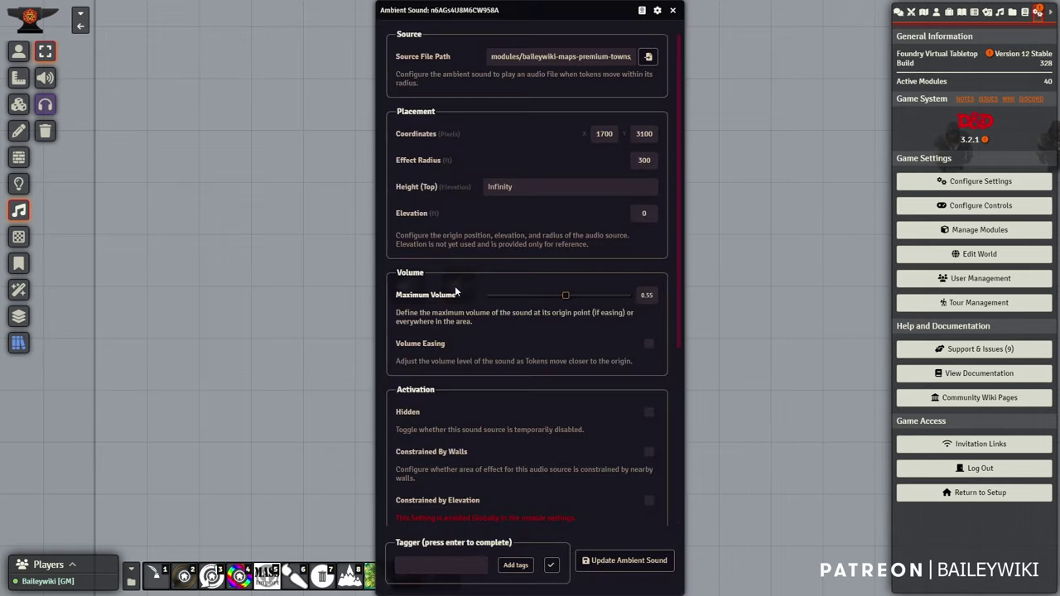
pyautogui.click(673, 10)
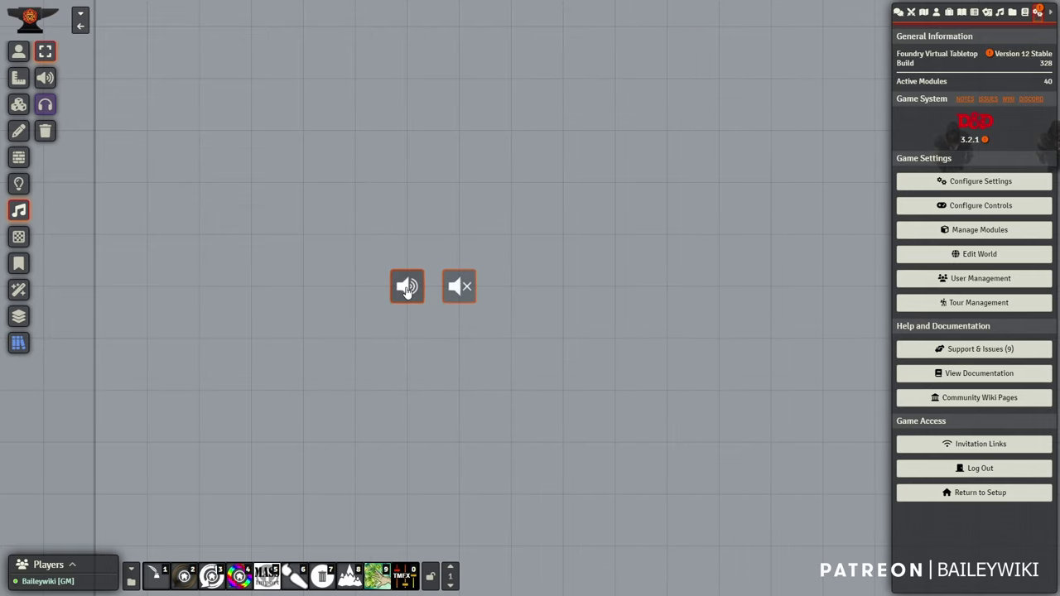
pyautogui.doubleClick(407, 288)
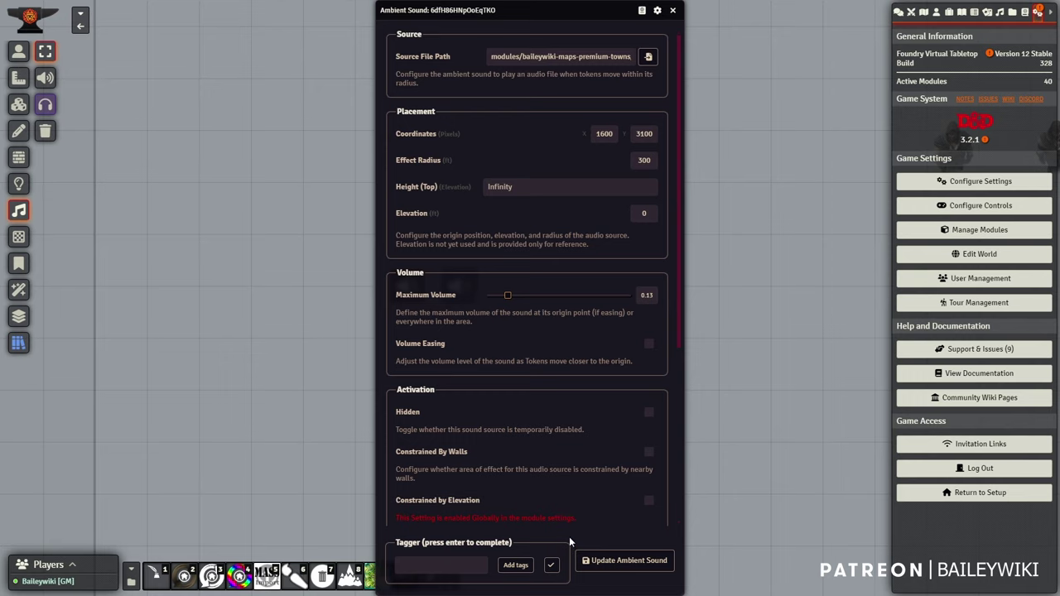
pyautogui.click(673, 10)
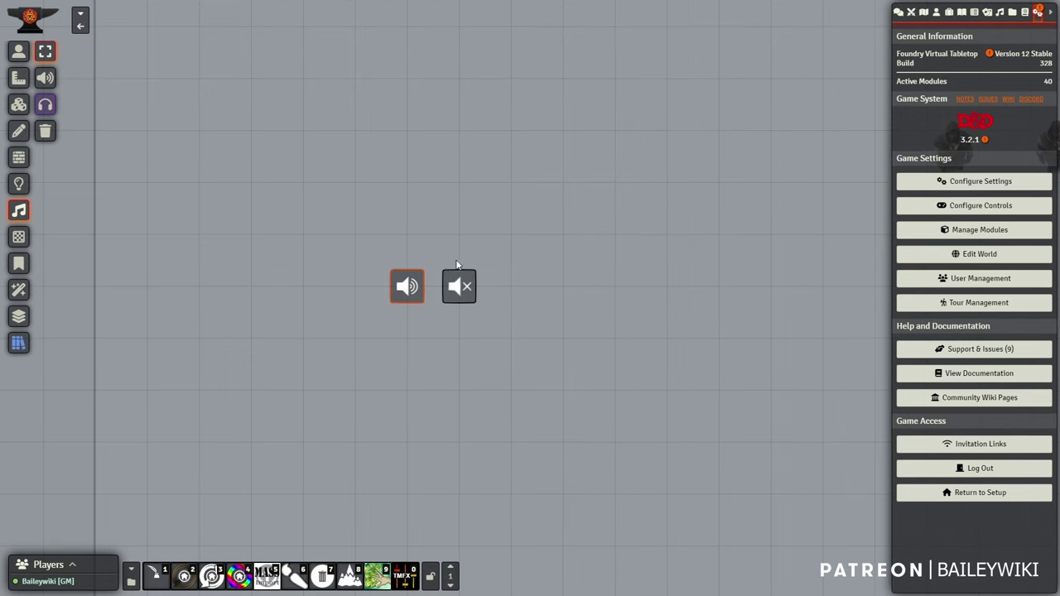
# Attach the two ambient sounds to a new link with a multi-layer selection and close the Linker.
pyautogui.moveTo(346, 218)
pyautogui.mouseDown()
pyautogui.moveTo(539, 372)
pyautogui.moveTo(343, 237)
pyautogui.mouseUp()
pyautogui.hotkey('alt', 'q')
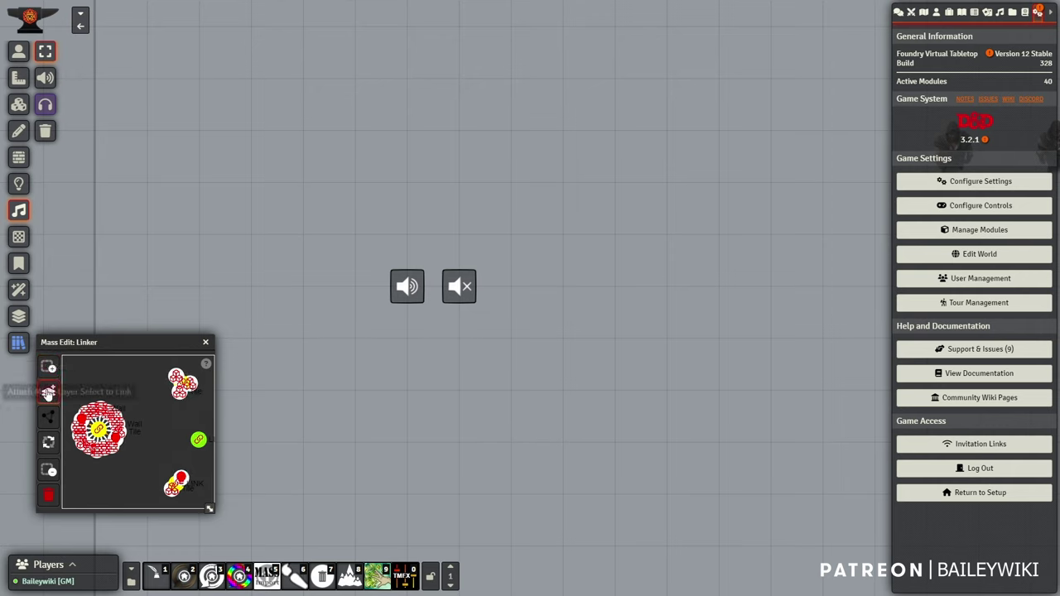
pyautogui.click(48, 392)
pyautogui.moveTo(326, 225); pyautogui.dragTo(506, 361)
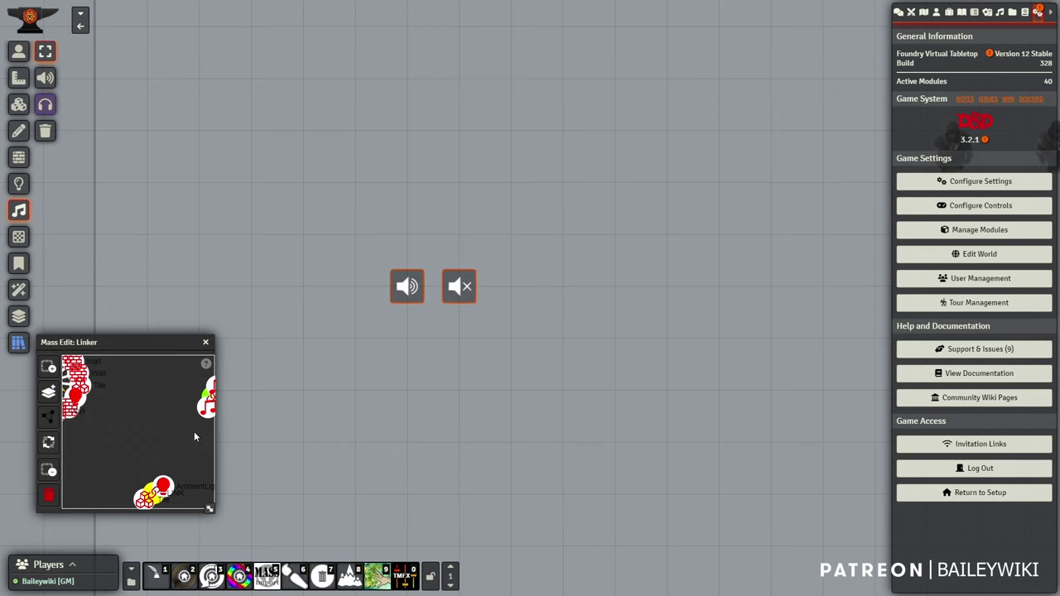
pyautogui.moveTo(190, 429); pyautogui.dragTo(143, 448)
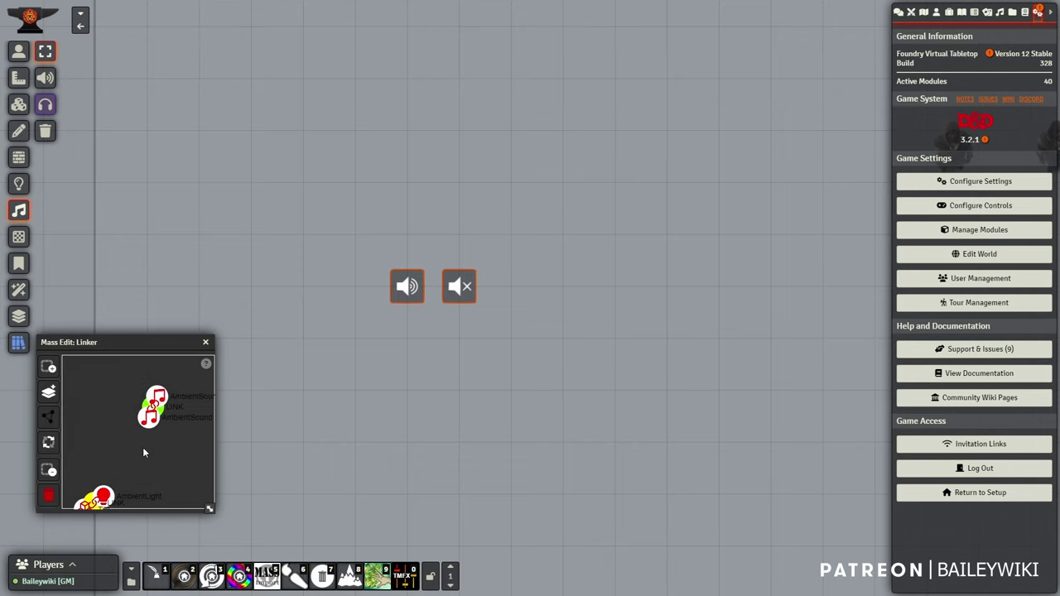
pyautogui.click(206, 346)
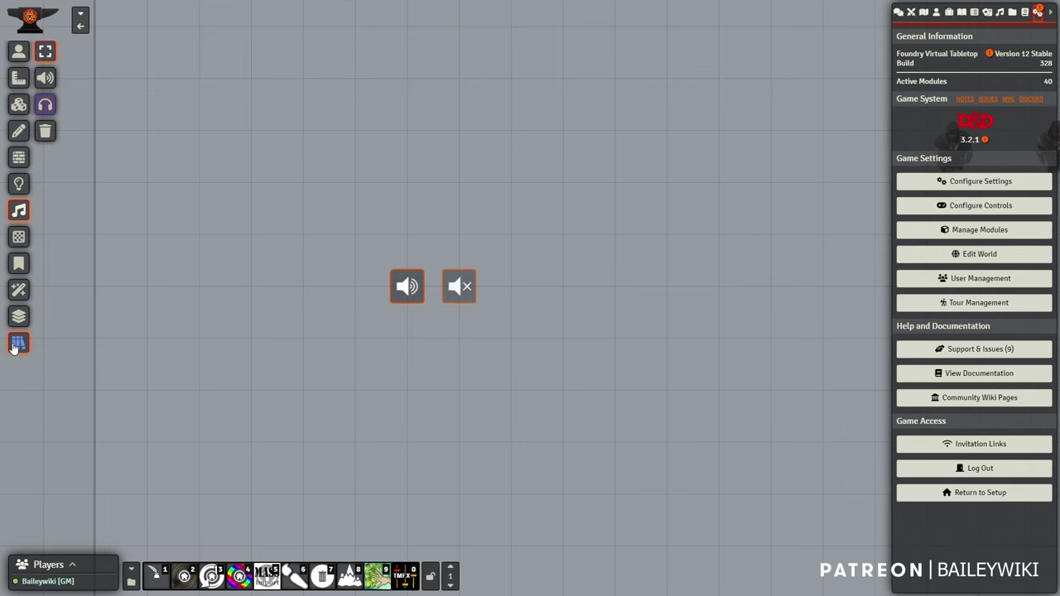
# Open the preset browser and place it beside the two ambient sounds so both remain accessible.
pyautogui.click(18, 342)
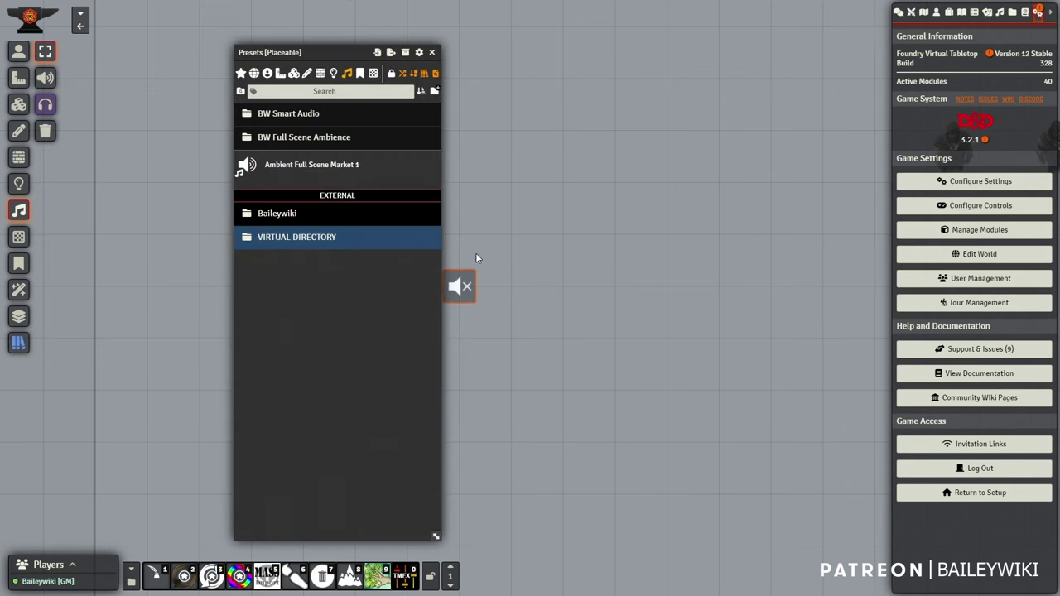
pyautogui.click(294, 73)
pyautogui.moveTo(349, 58); pyautogui.dragTo(676, 87)
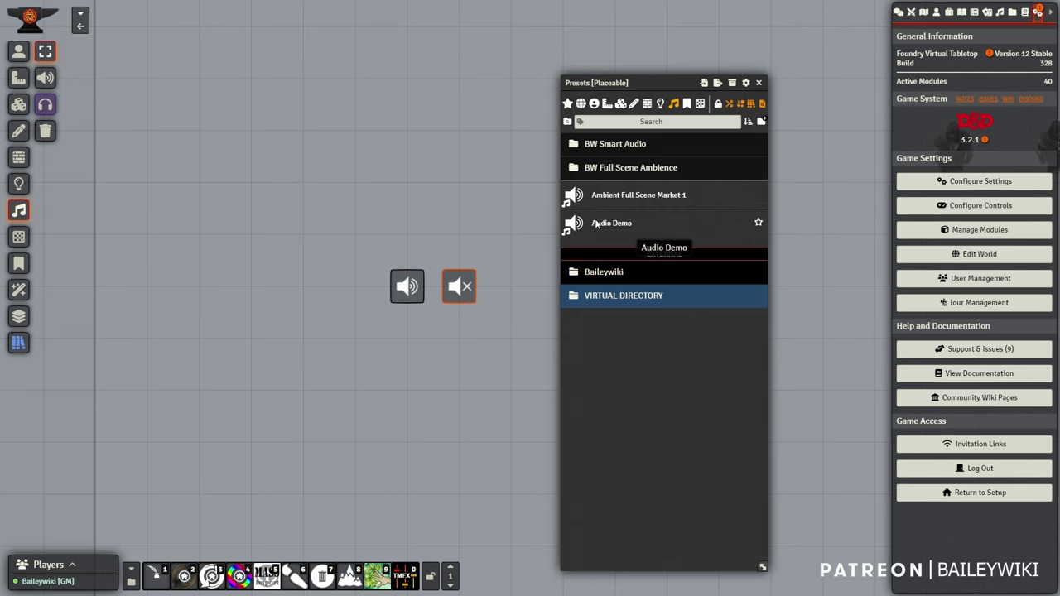
# Beside the Random NPCs area, search the token presets for "token" and select the Token NPC Sailor Female Random preset.
pyautogui.moveTo(809, 223); pyautogui.dragTo(47, 235)
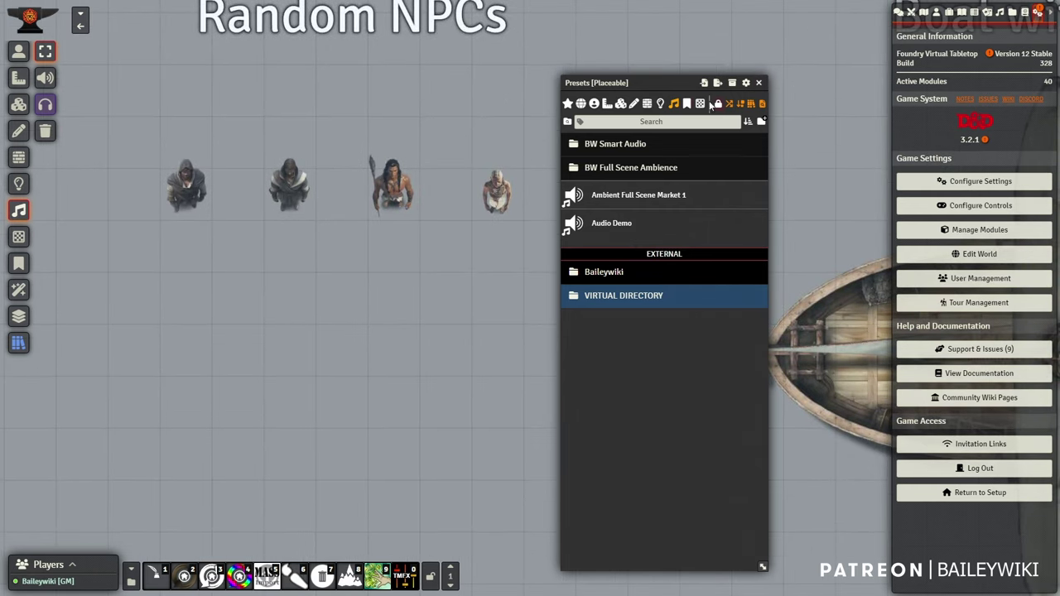
pyautogui.moveTo(614, 83); pyautogui.dragTo(720, 66)
pyautogui.moveTo(518, 89); pyautogui.dragTo(535, 124)
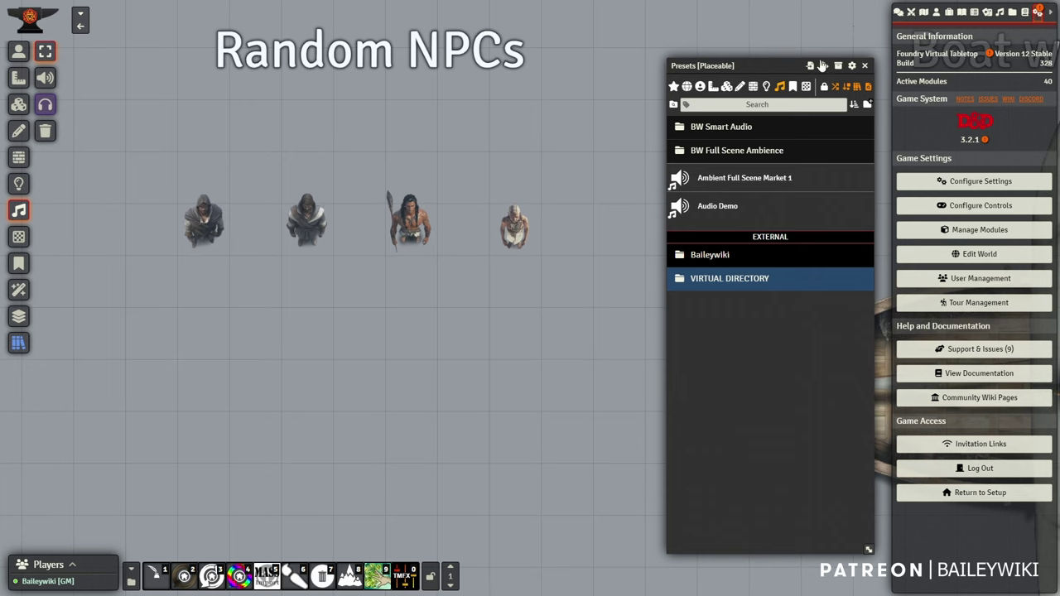
pyautogui.click(701, 87)
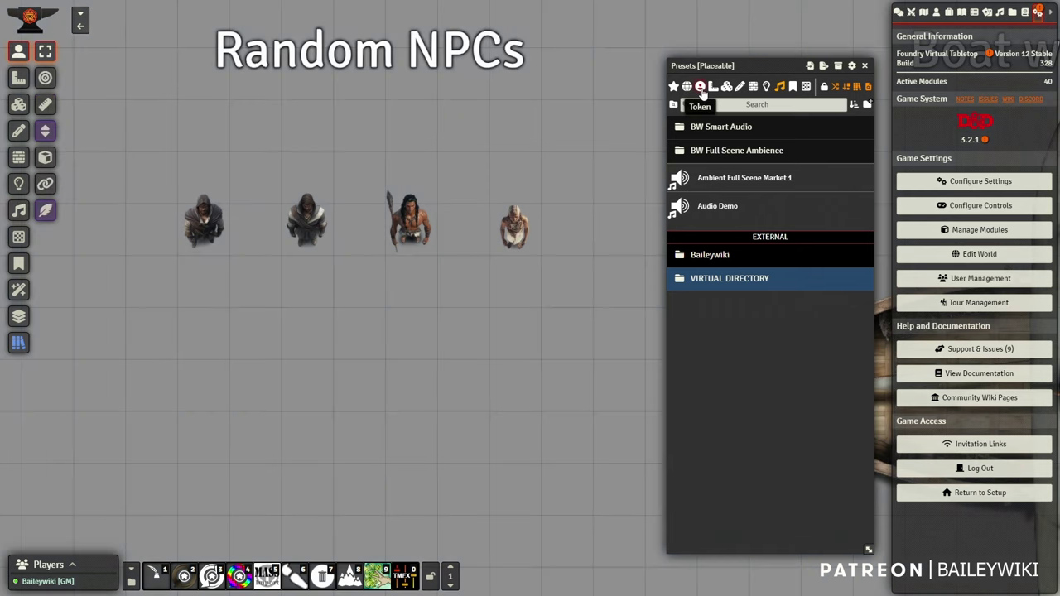
pyautogui.click(797, 105)
pyautogui.write('token')
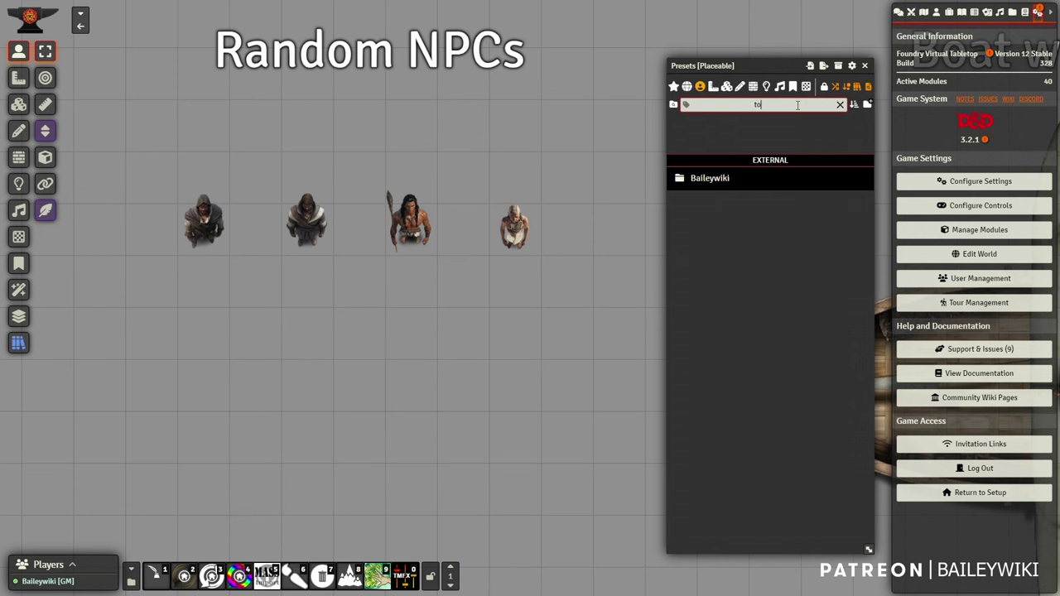
pyautogui.scroll(-5, 749, 342)
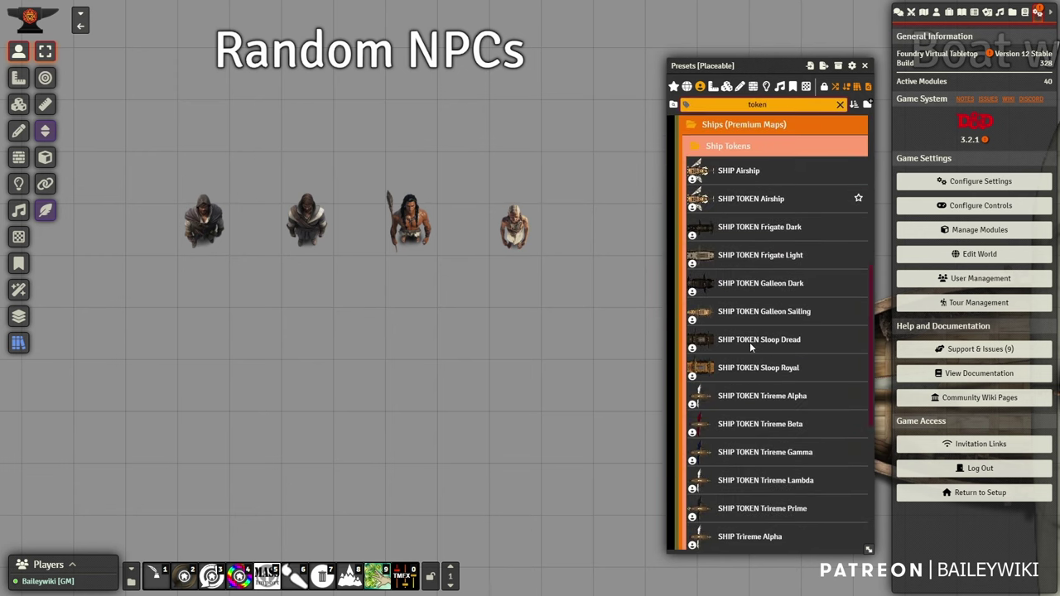
pyautogui.scroll(-1, 753, 321)
pyautogui.click(722, 305)
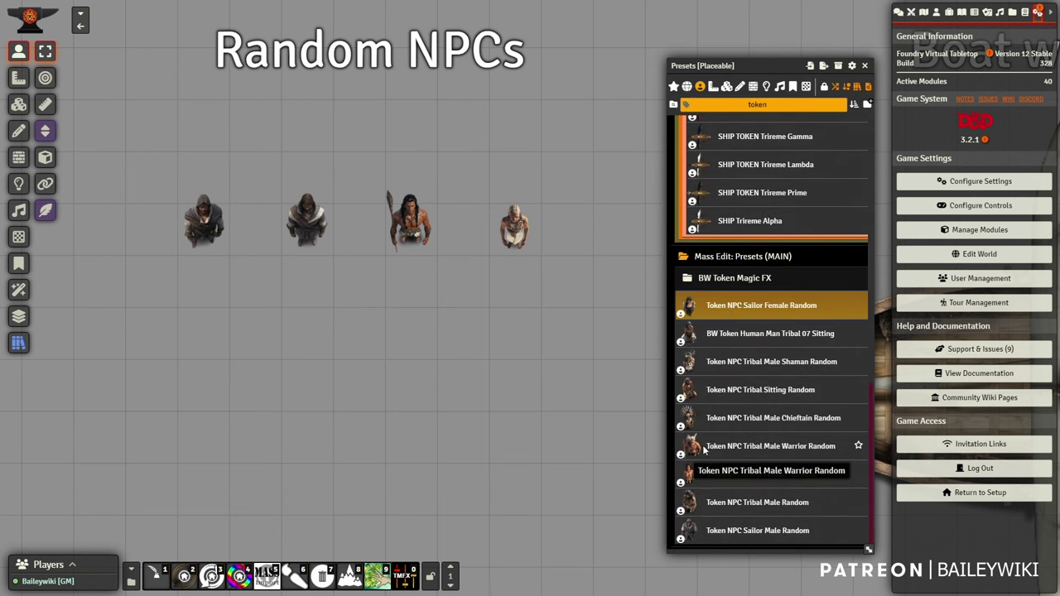